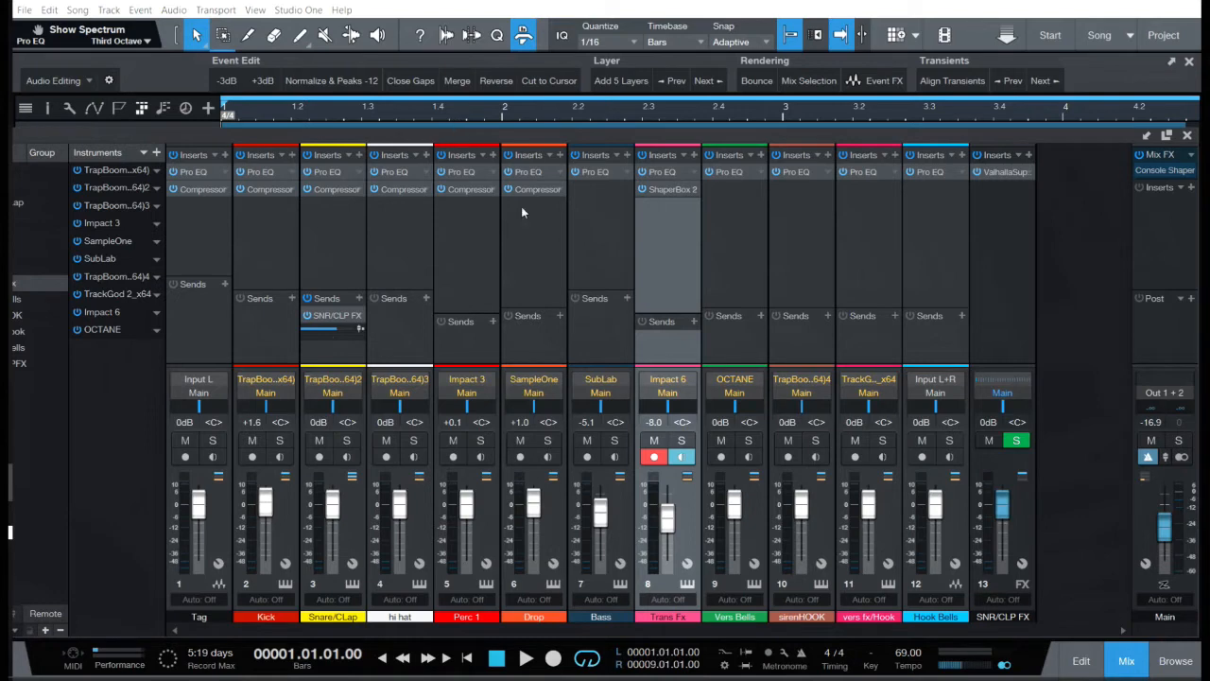
Close the mixer and look over the loop's tracks in the arrangement, from the Intro's start to the last track.
click(1127, 670)
mouse_move(253, 628)
mouse_down()
mouse_move(285, 632)
mouse_move(288, 648)
mouse_up()
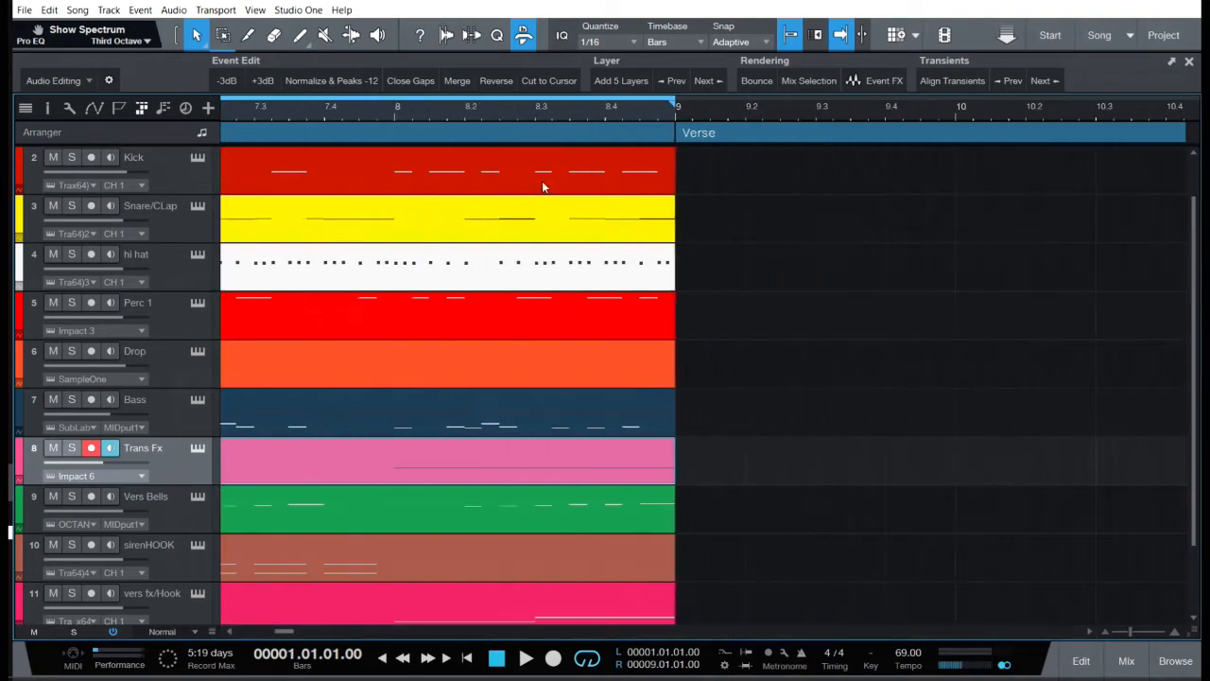
drag(281, 628, 250, 630)
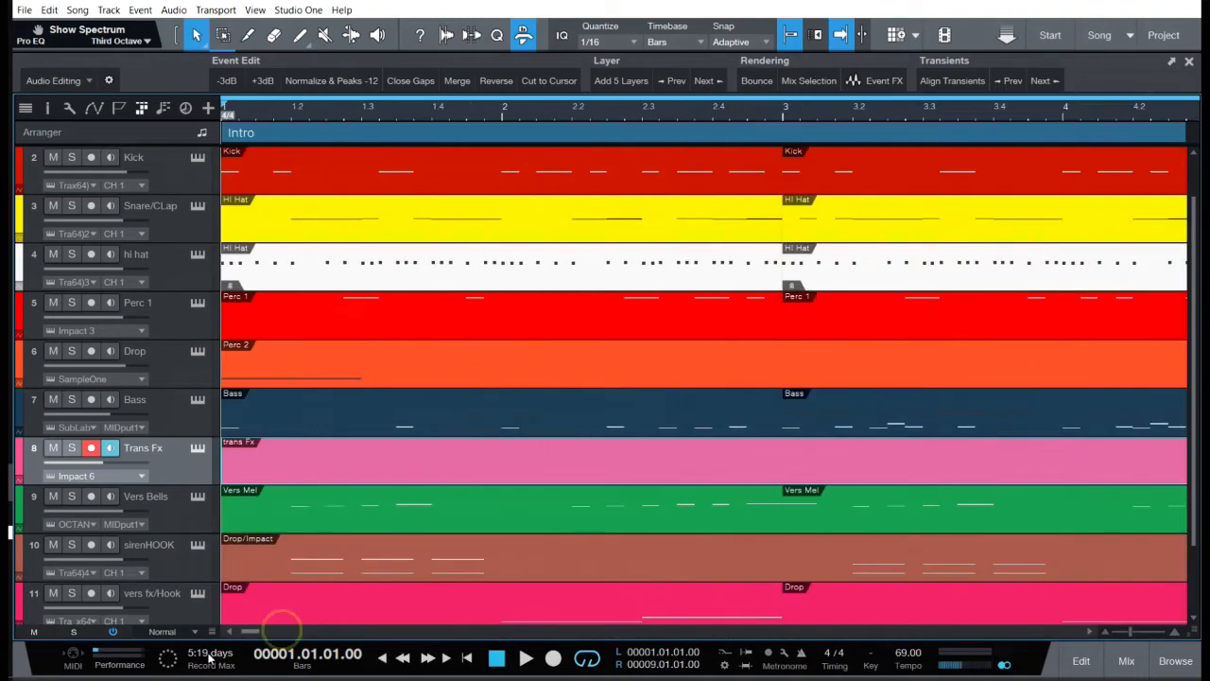
drag(1192, 198, 1192, 356)
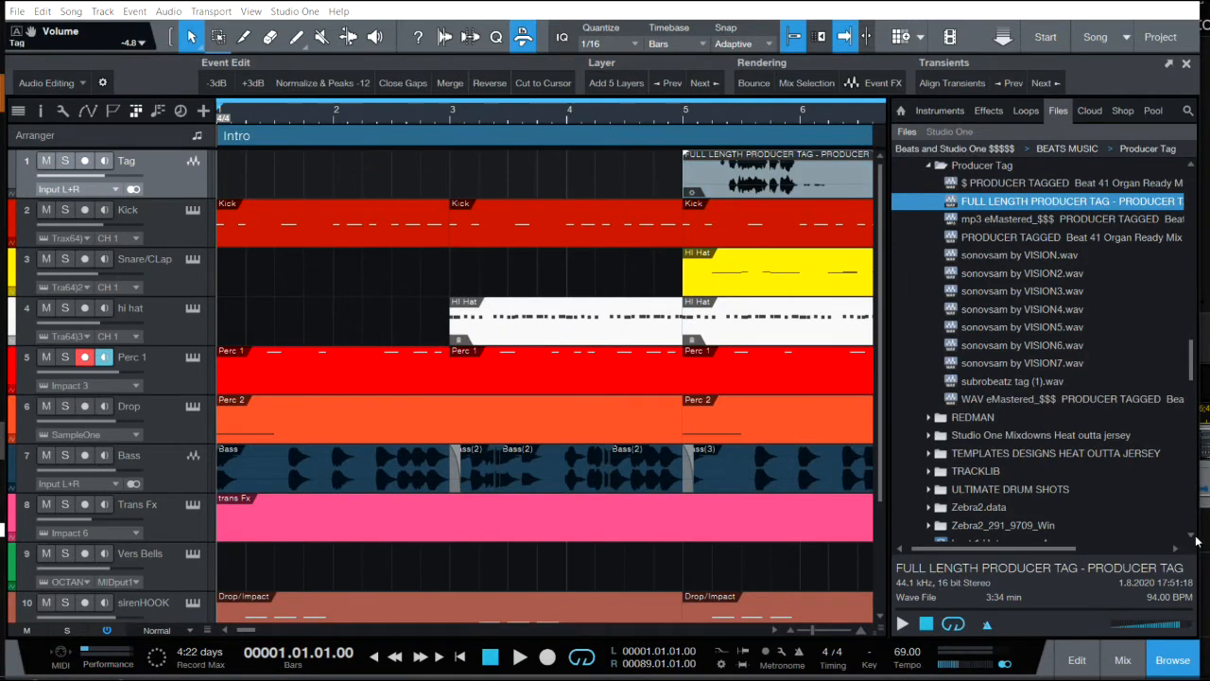
Hide the file browser and play the finished arrangement's Intro section from bar 1, stopping around bar 9.
click(1172, 660)
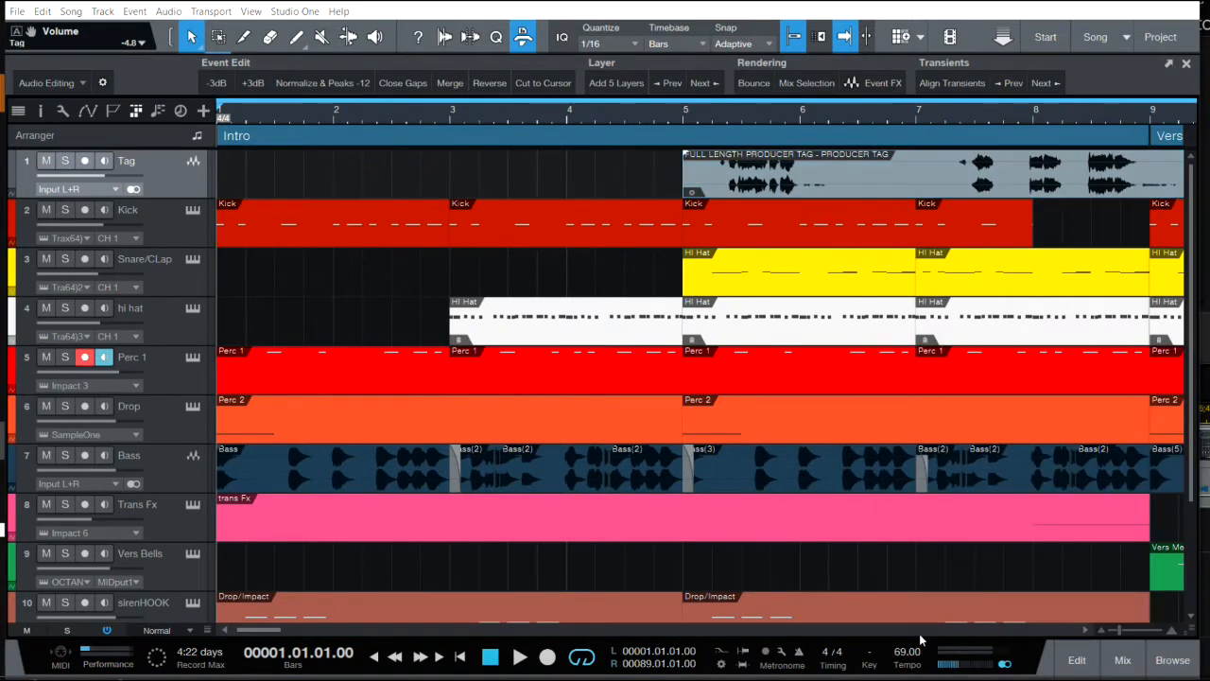
click(490, 658)
click(518, 658)
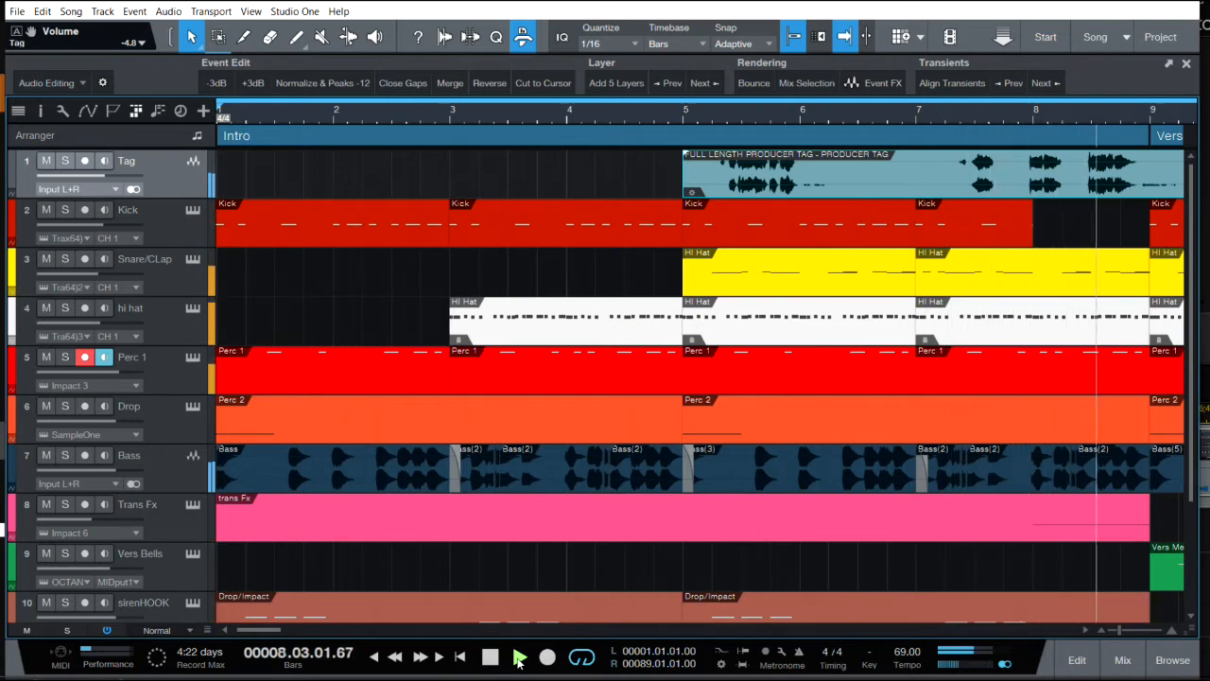
key(space)
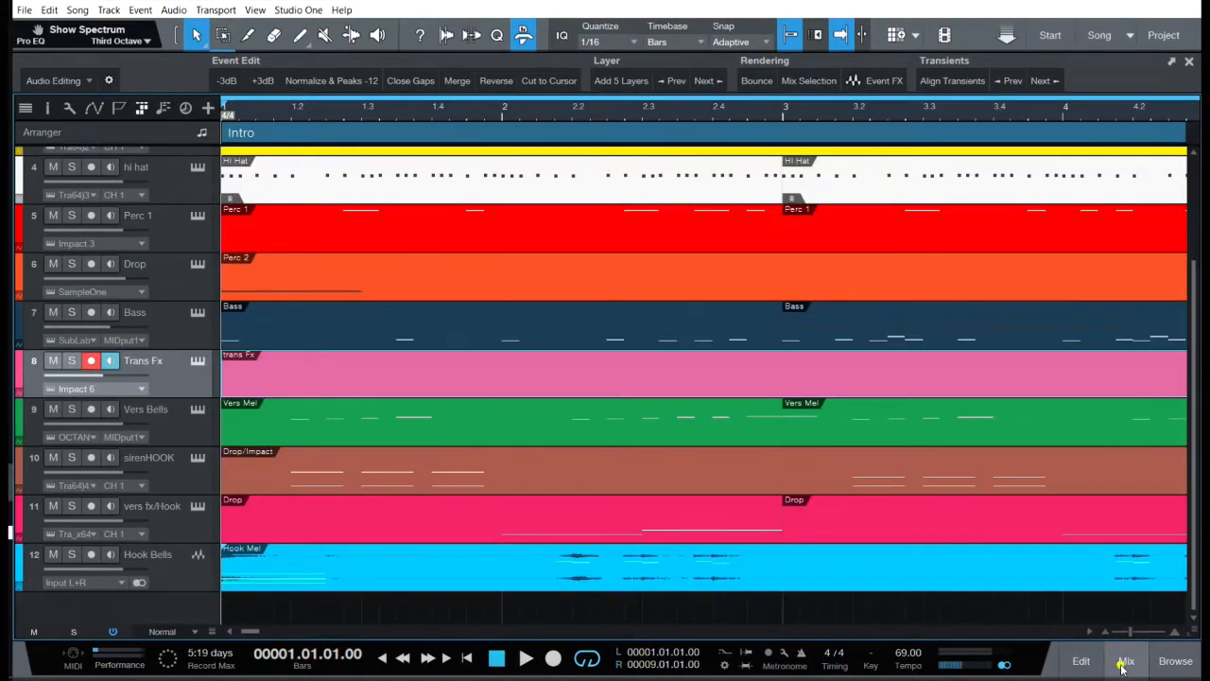
Show the mixer, solo the Kick channel and open its Pro EQ.
click(1120, 666)
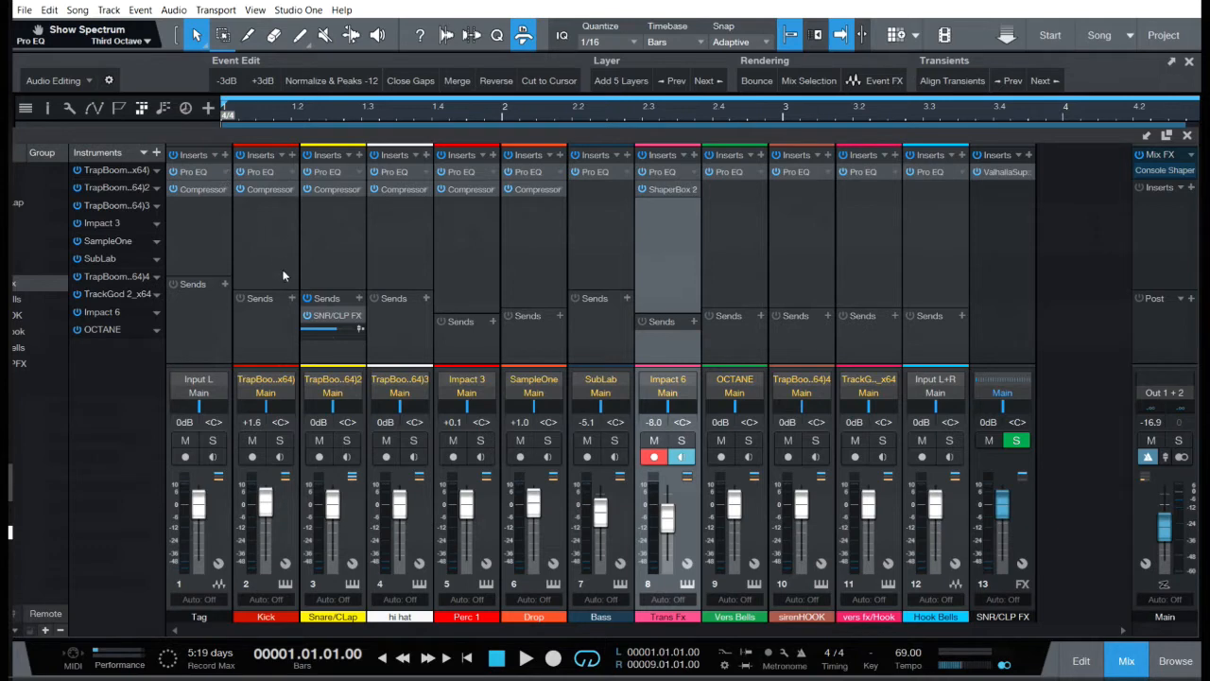
click(280, 441)
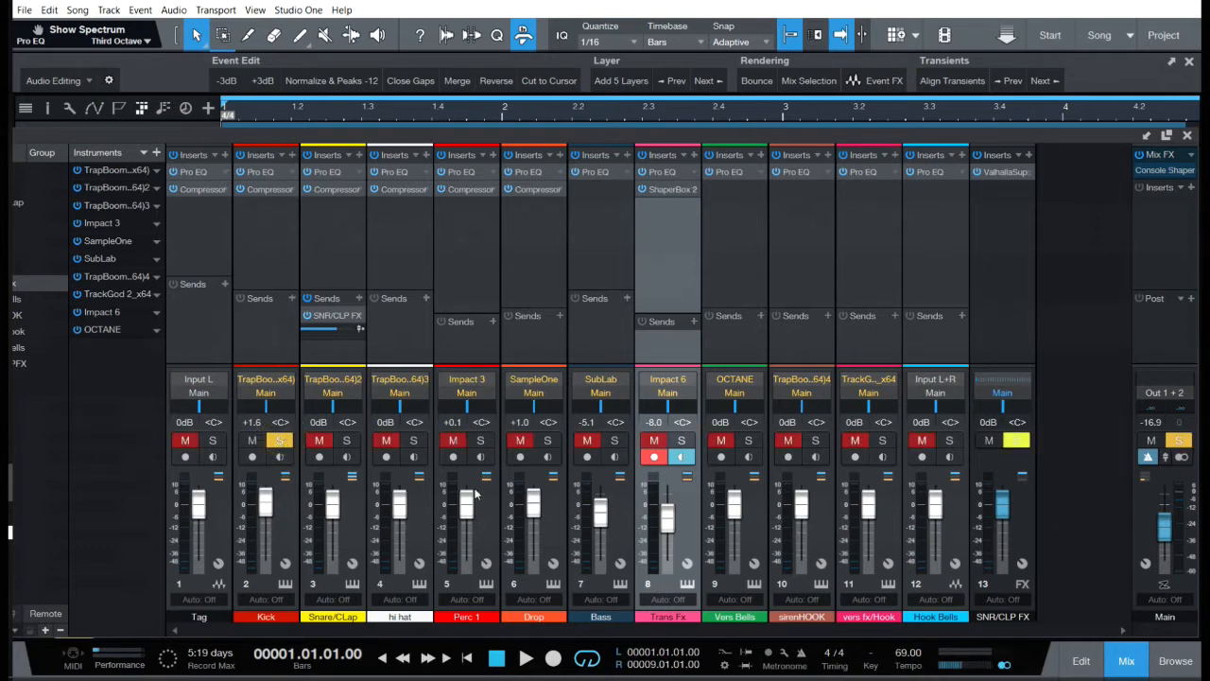
click(293, 173)
click(312, 191)
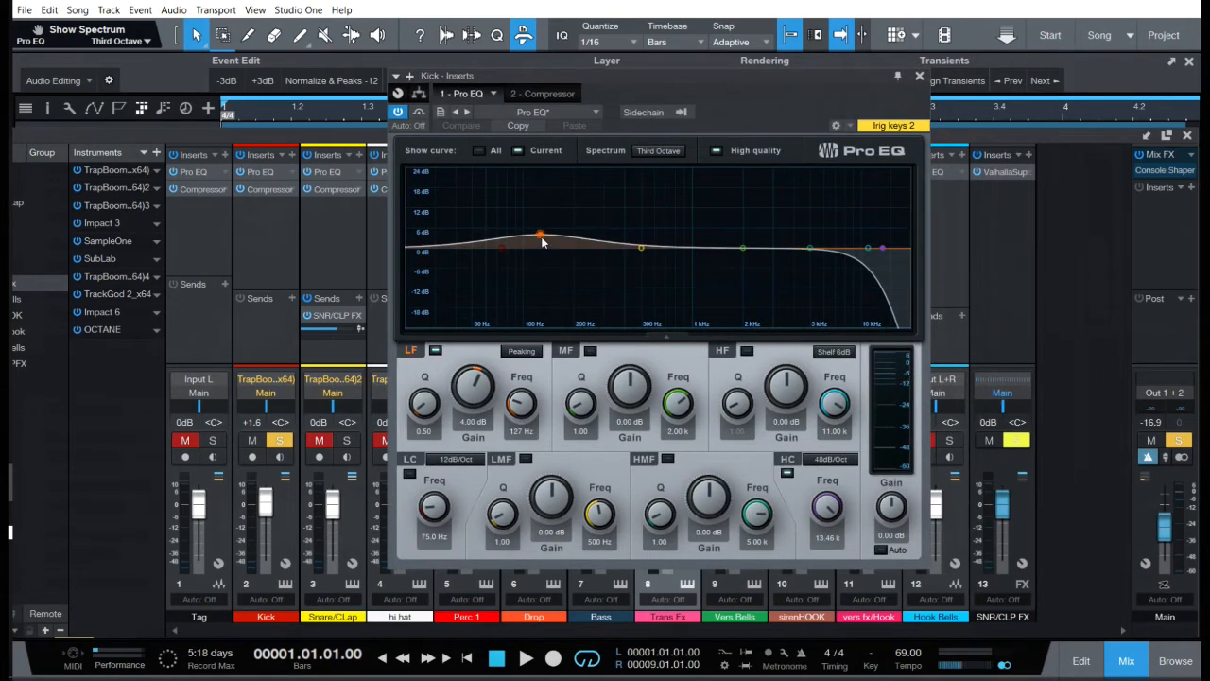
Play the soloed kick and compare it with the Pro EQ and its high-cut filter each switched off and on.
key(space)
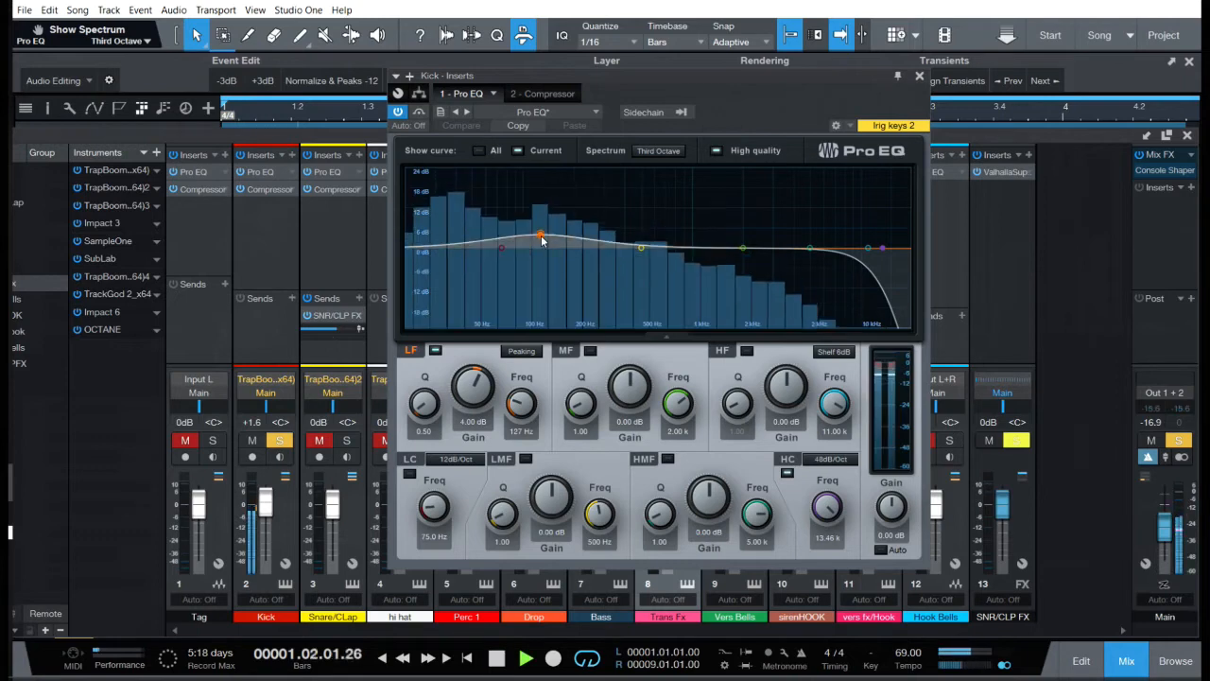
click(398, 113)
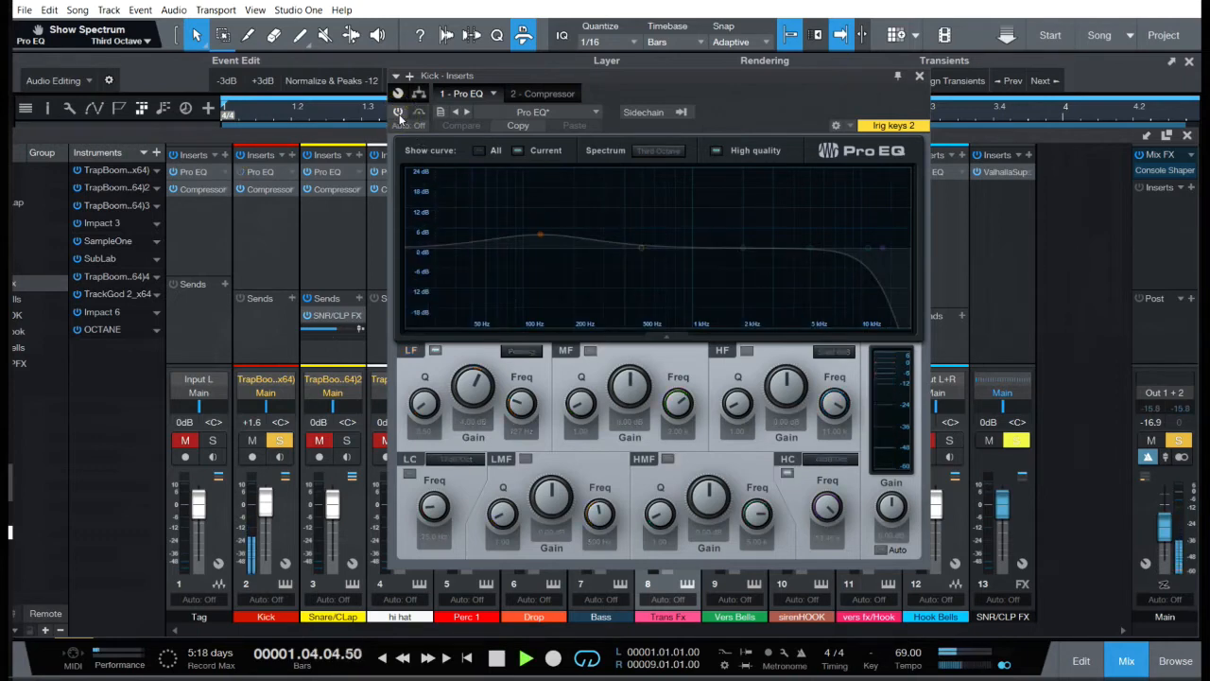
click(398, 113)
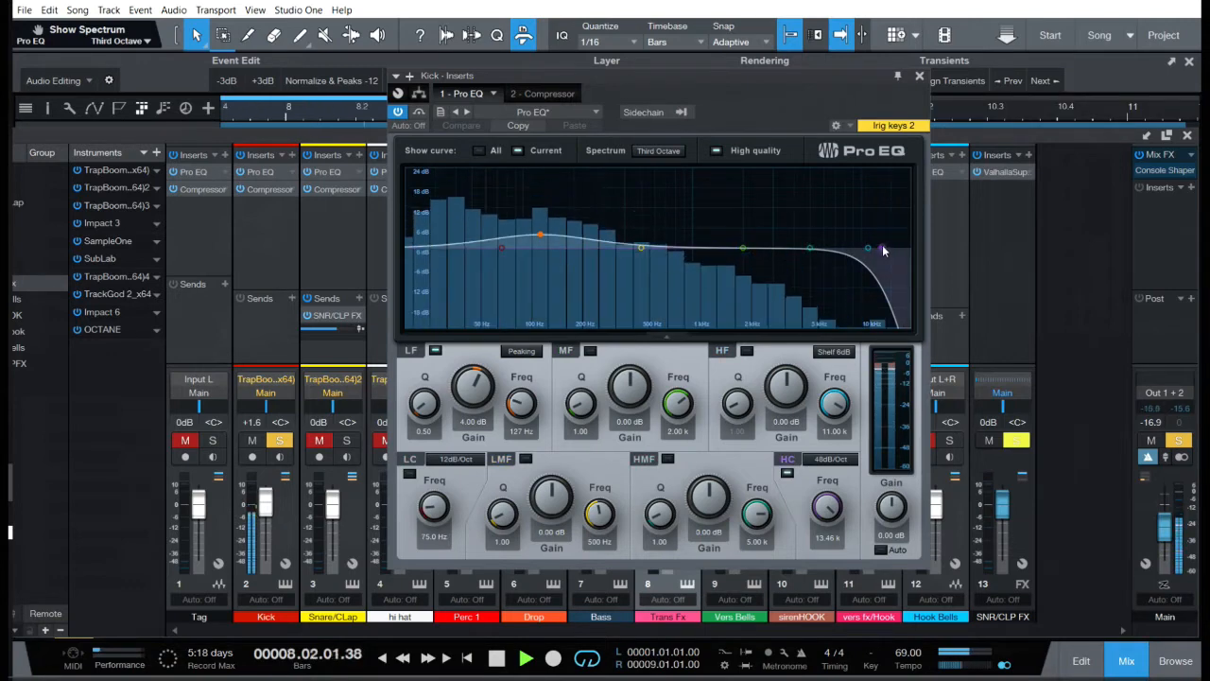
click(788, 472)
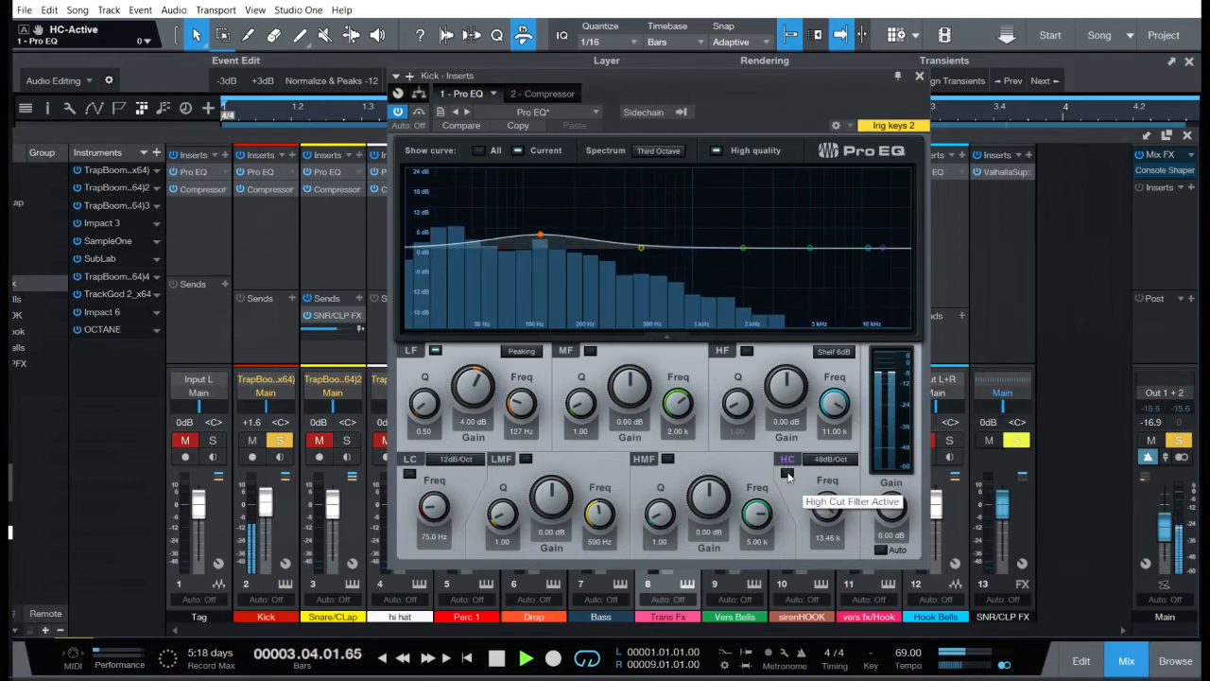
click(788, 474)
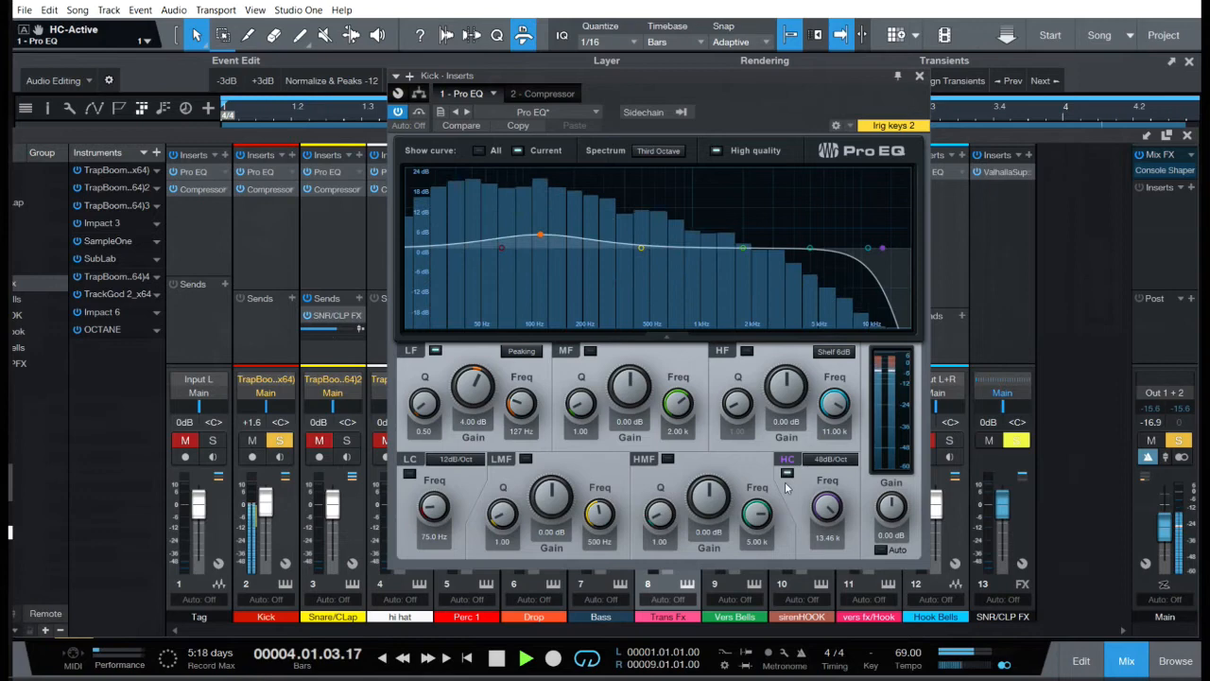
Try a 6dB/Oct slope on the kick's high-cut filter and return it to 48dB/Oct.
click(831, 460)
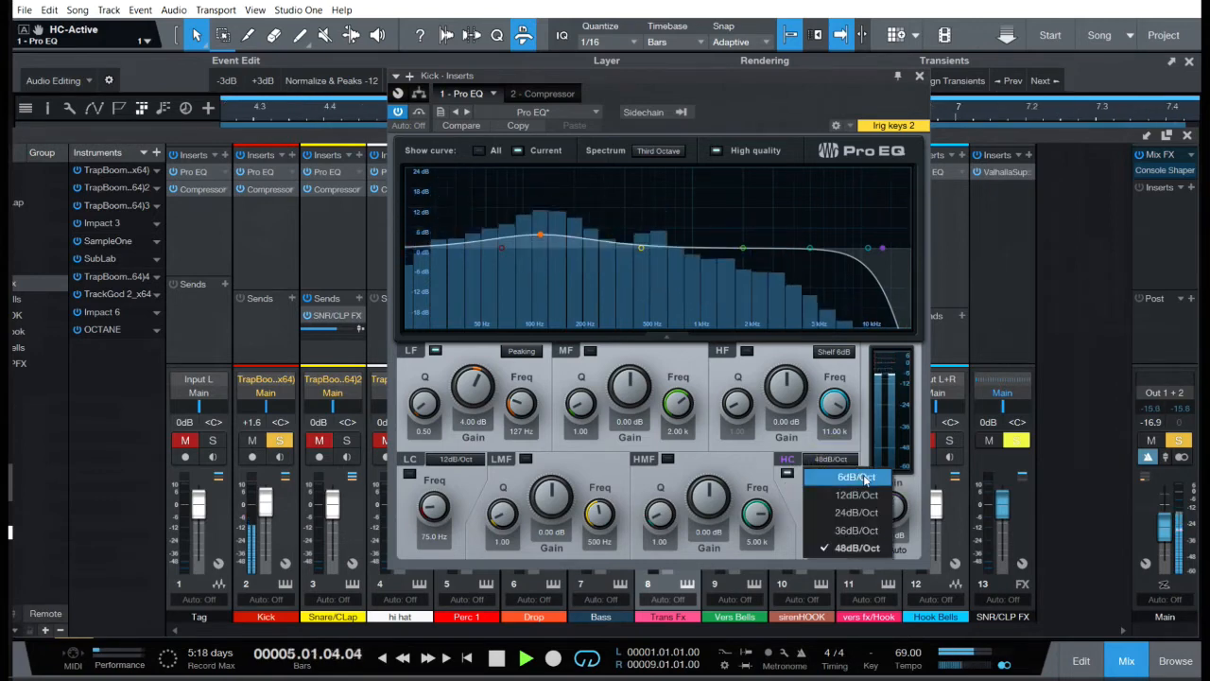
click(850, 548)
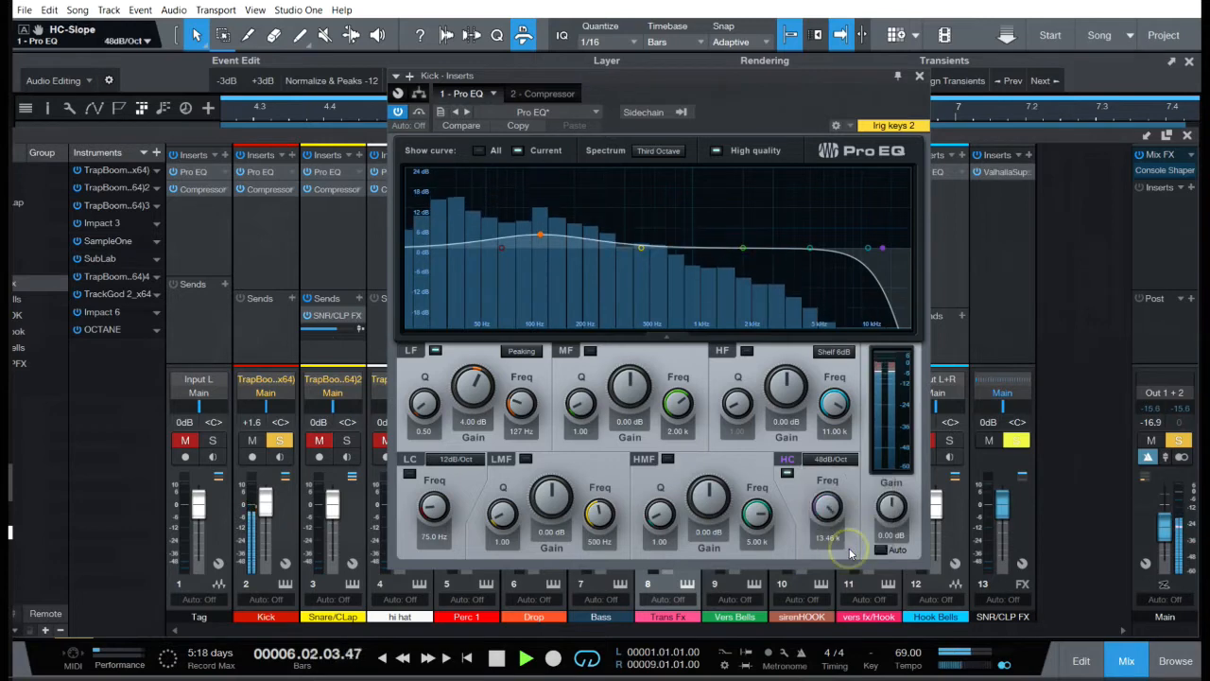
click(834, 459)
click(854, 479)
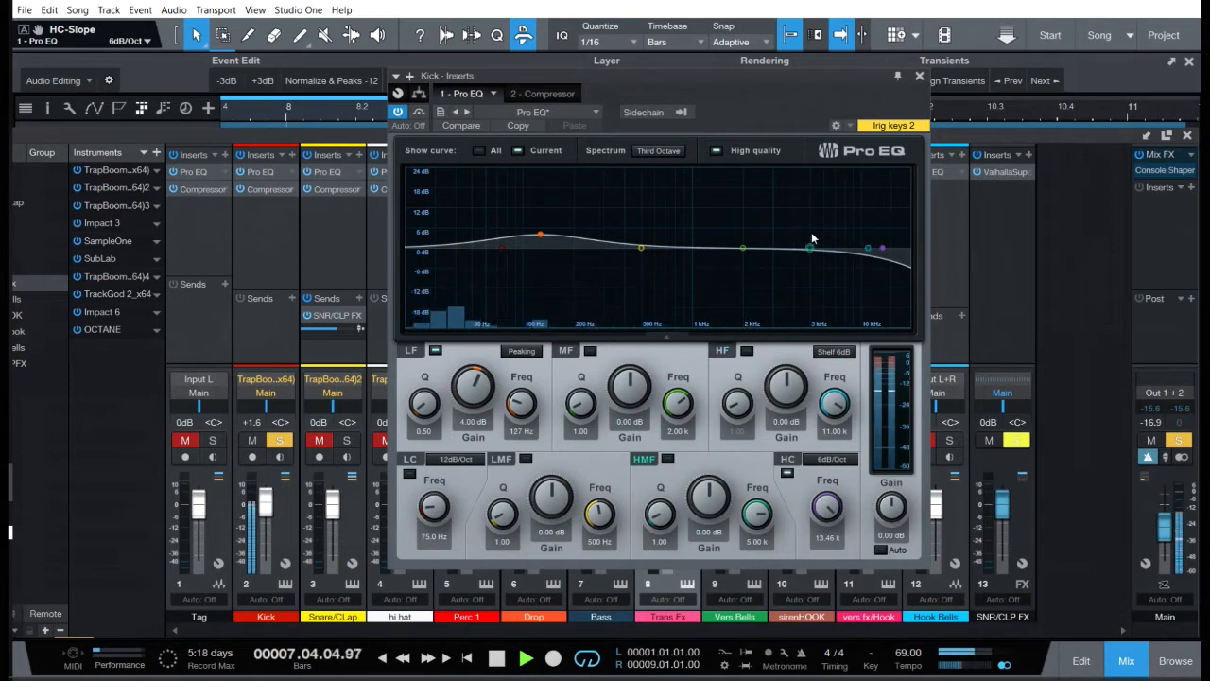
click(826, 459)
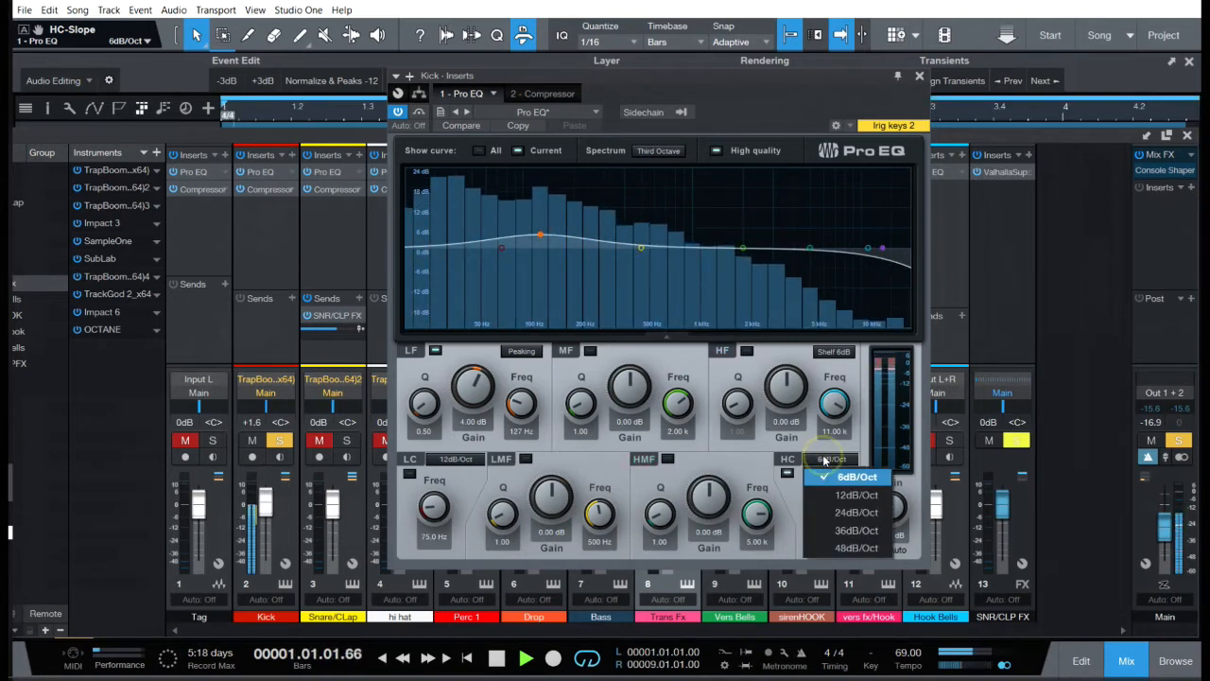
click(853, 549)
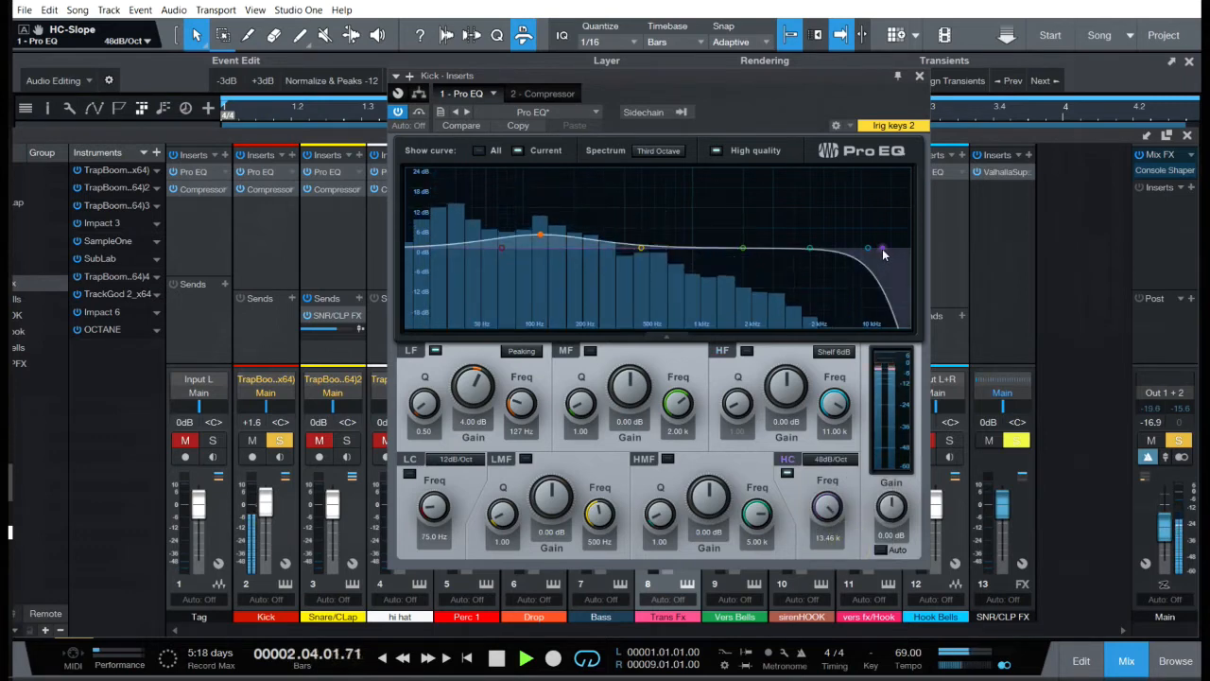
Lower the kick's high-cut frequency to about 9.68 kHz and move the EQ window clear of the Snare/Clap channel.
drag(883, 249, 911, 266)
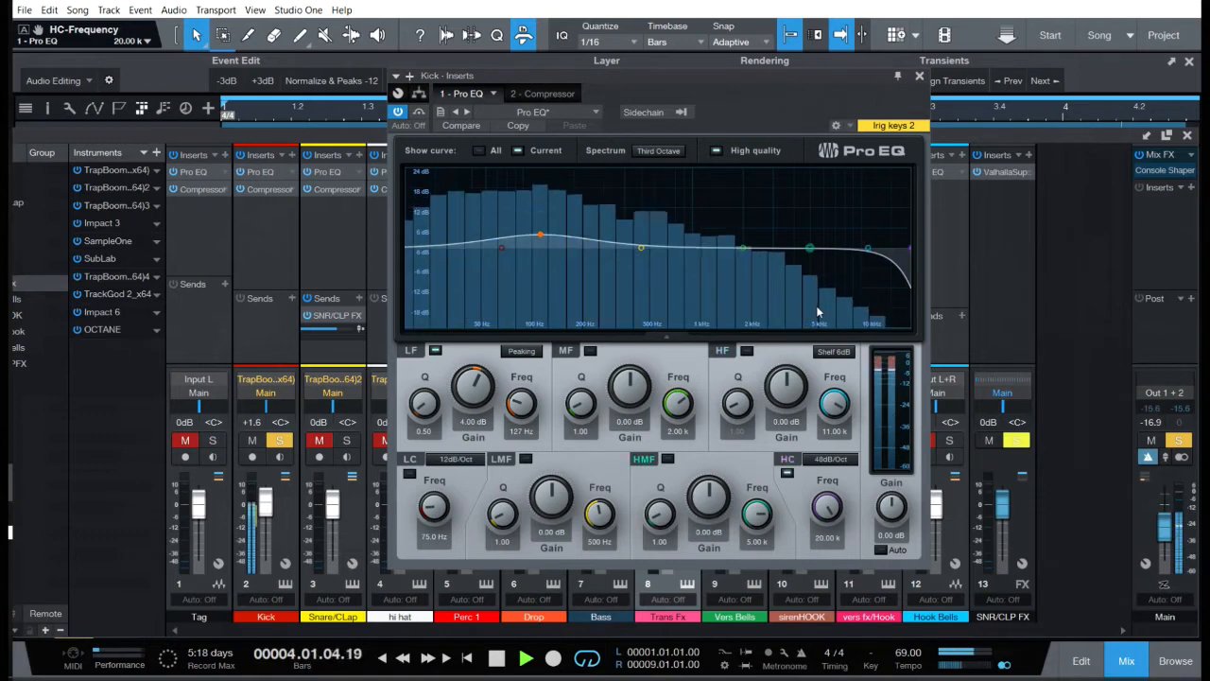
drag(907, 248, 859, 281)
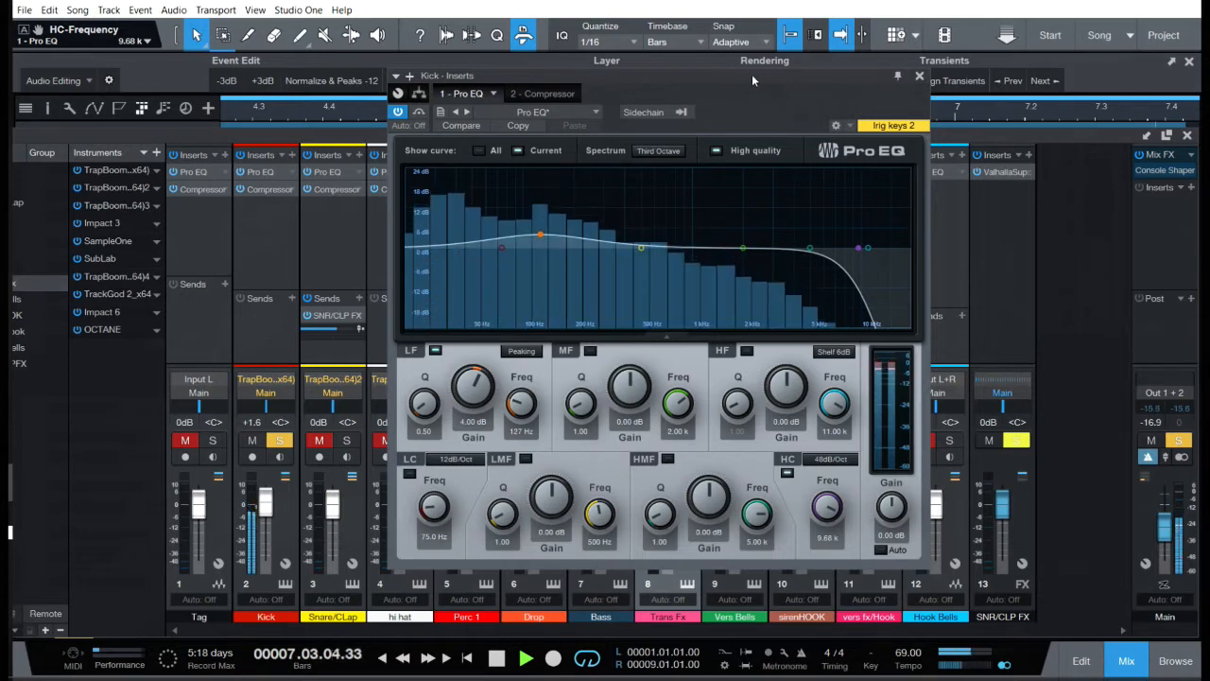
drag(752, 74, 869, 51)
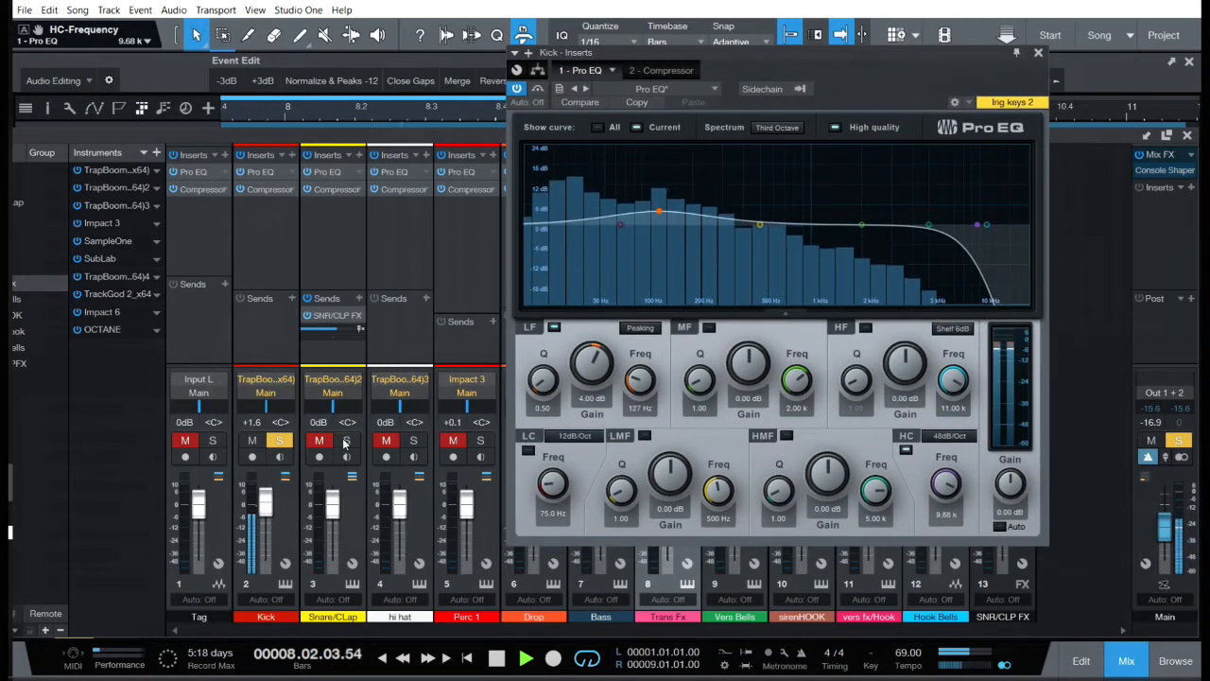
Solo the Snare/Clap channel with its Pro EQ open, mute the Kick, and play the snare to view its spectrum.
click(355, 499)
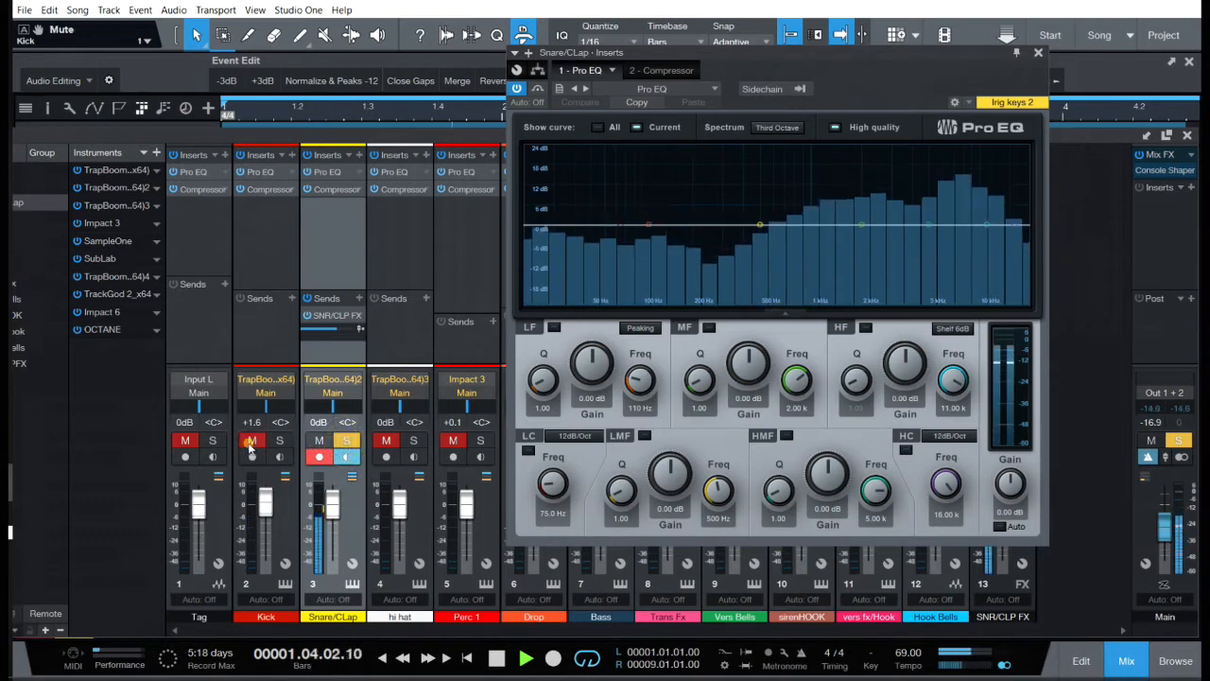
click(252, 440)
key(space)
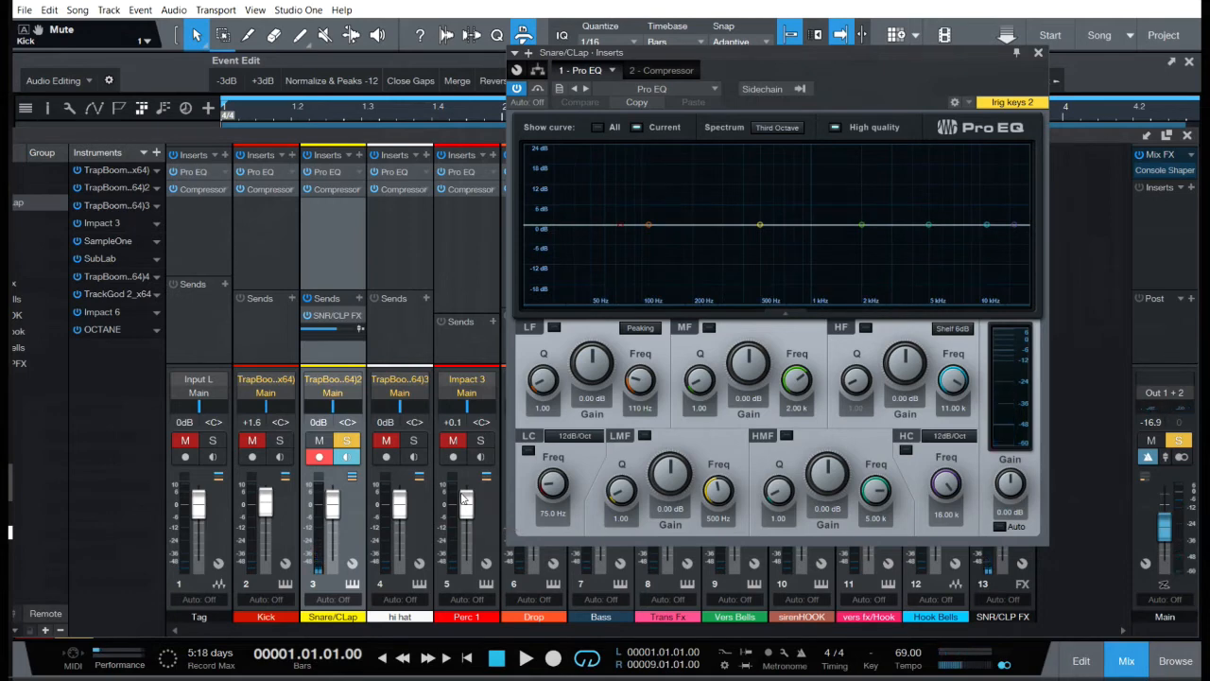
key(space)
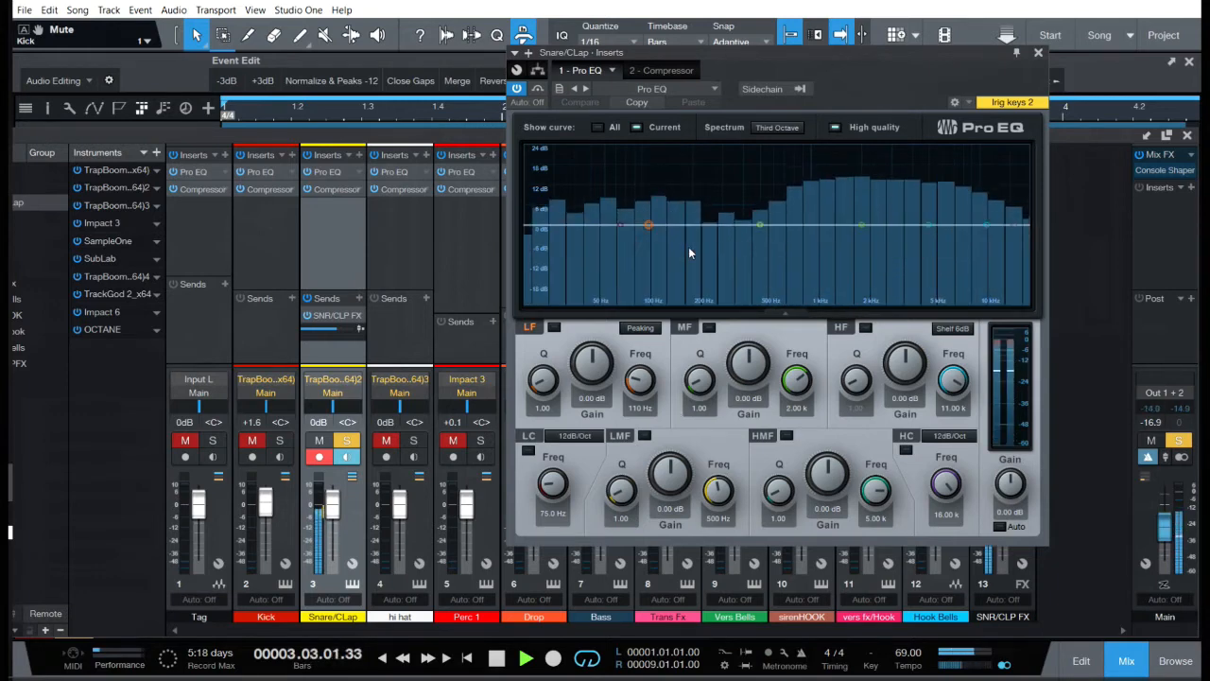
key(space)
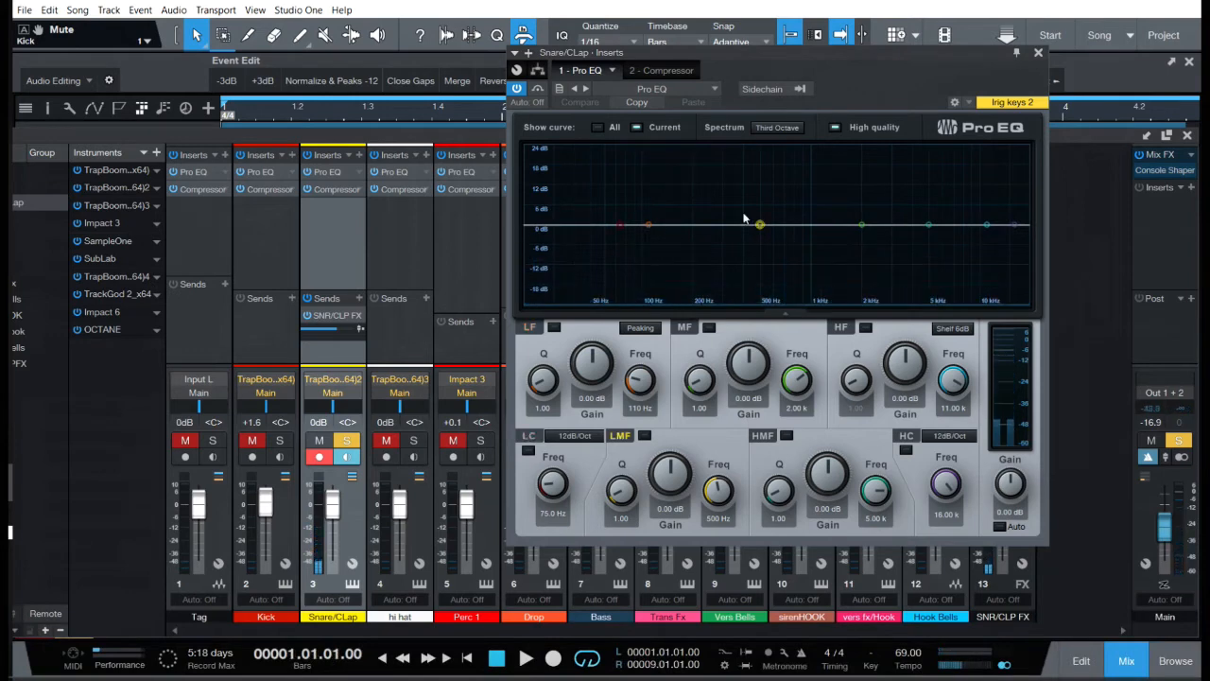
Enable the low-cut filter in the Snare/Clap Pro EQ with a 48dB/Oct slope and a 20 Hz frequency.
click(528, 450)
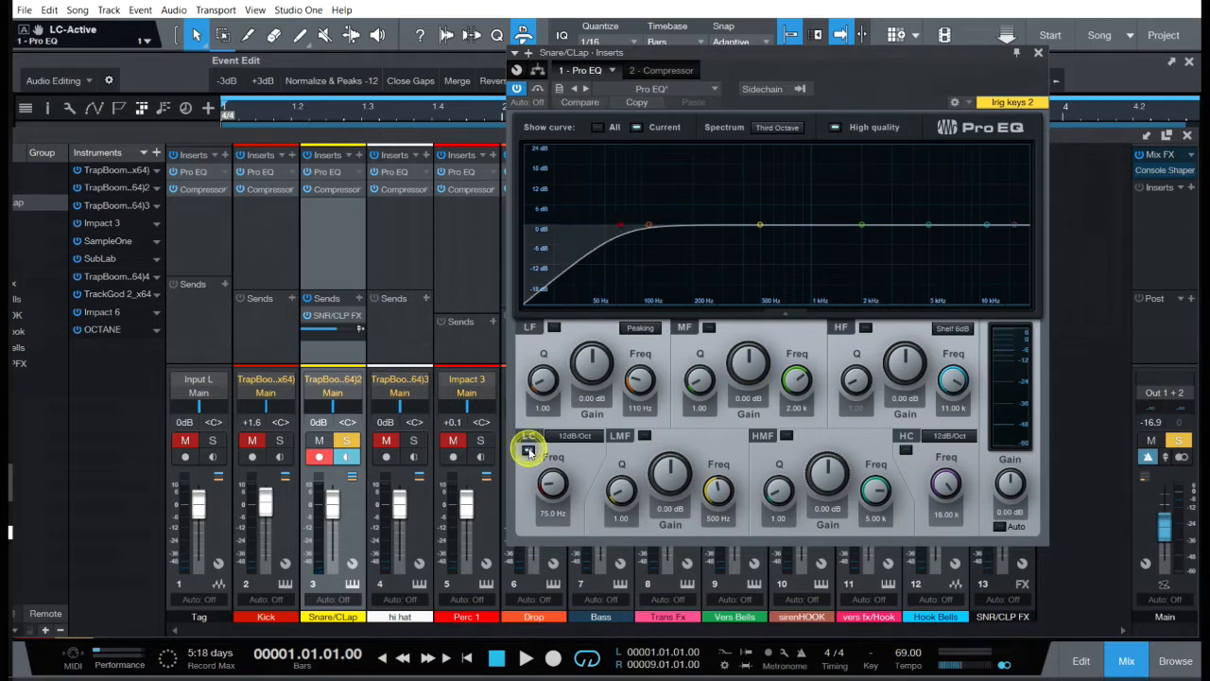
click(577, 436)
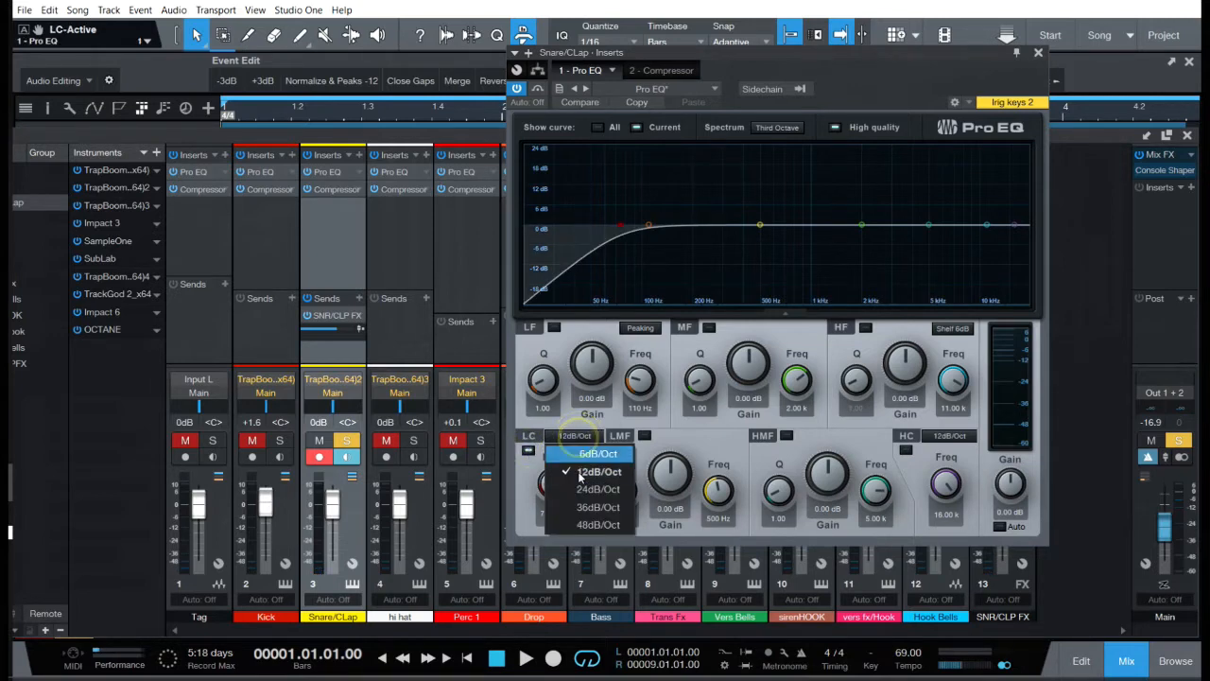
click(590, 526)
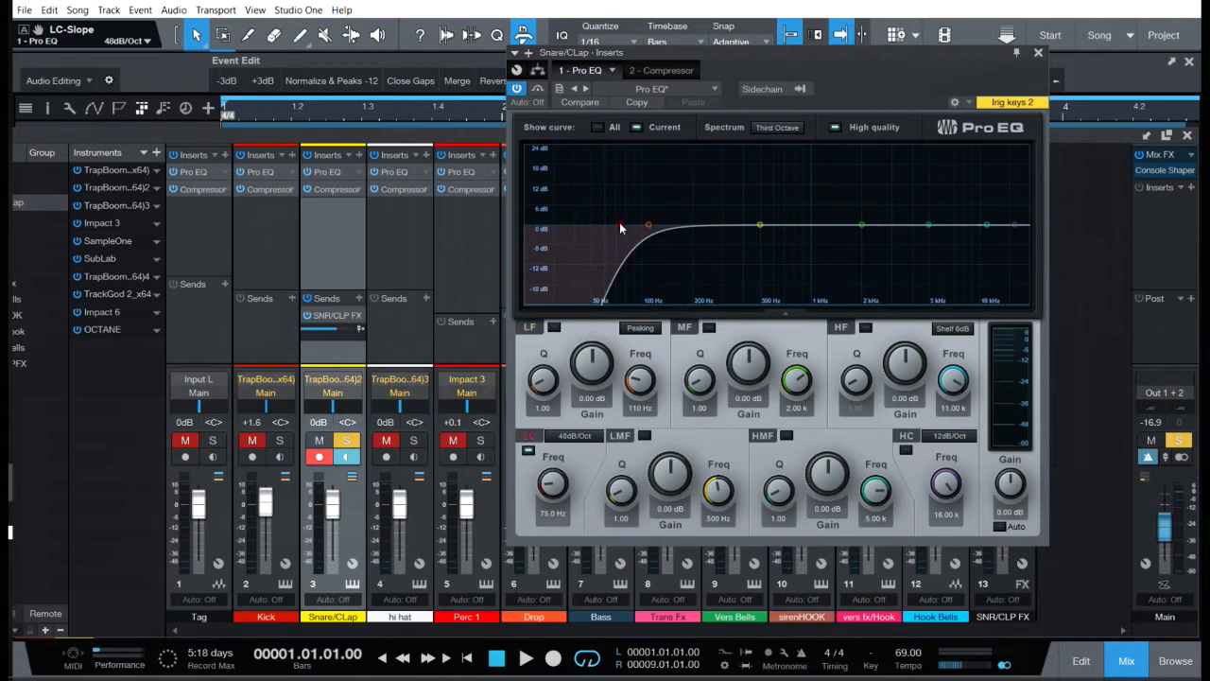
drag(620, 230, 526, 260)
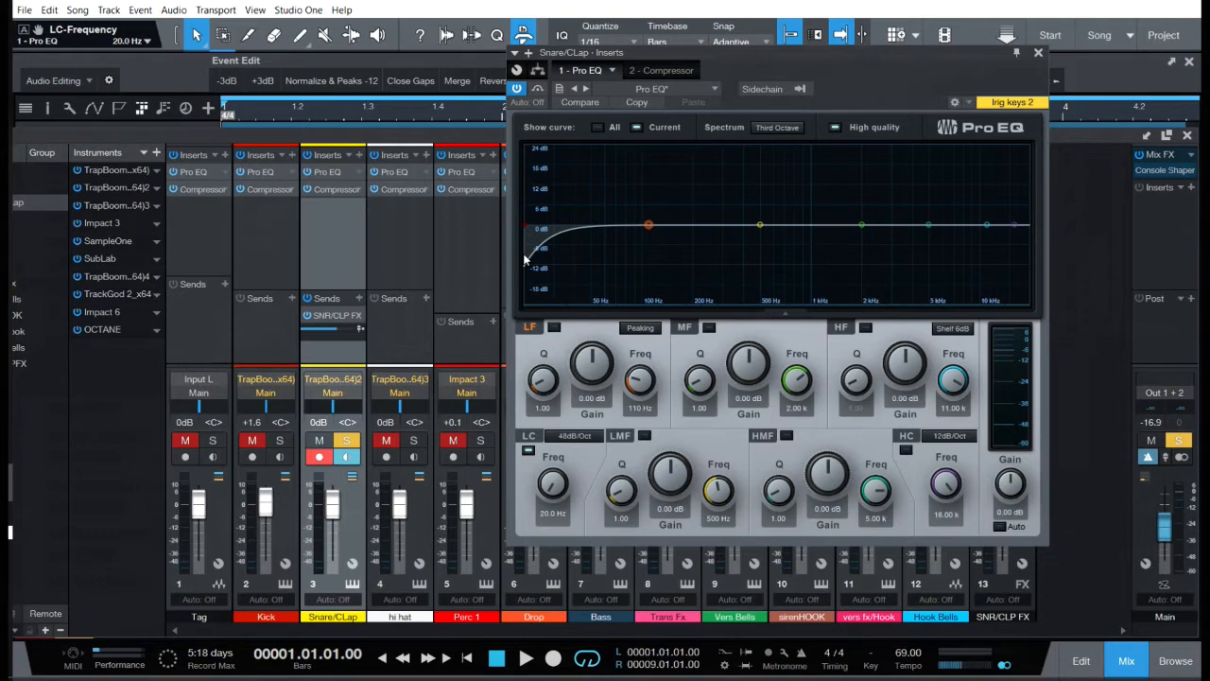
Play the snare and compare it with the low-cut filter off, leaving the filter enabled.
key(space)
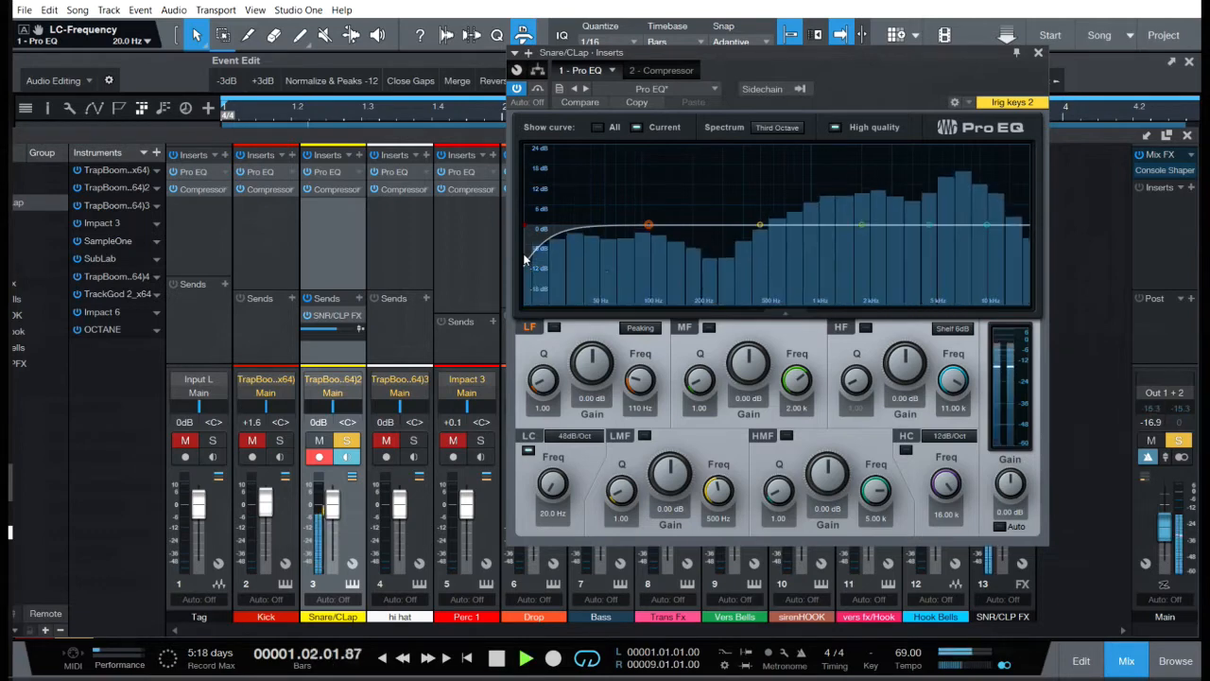
drag(523, 227, 489, 298)
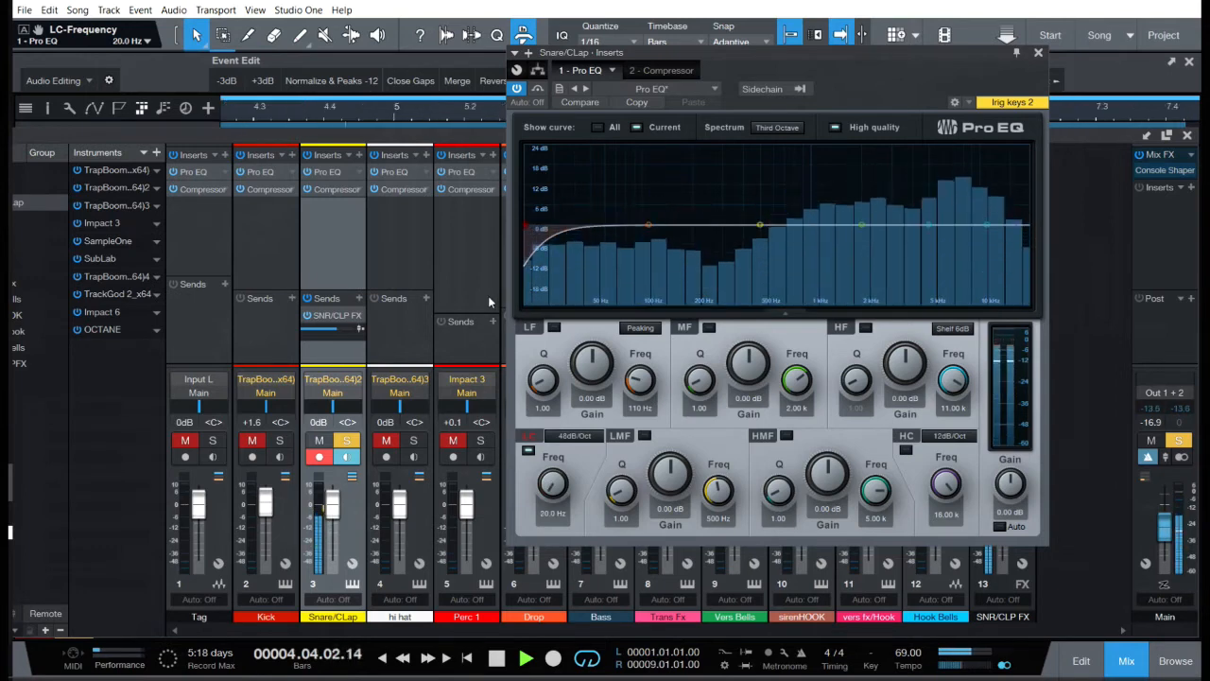
click(528, 452)
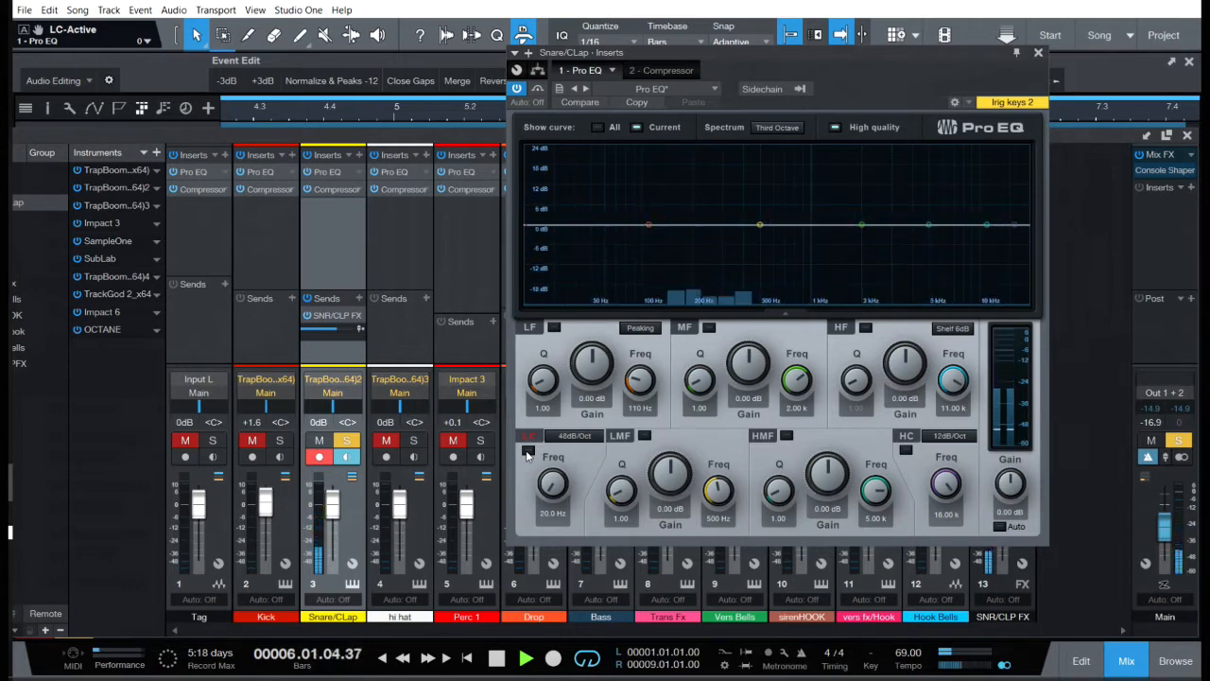
key(space)
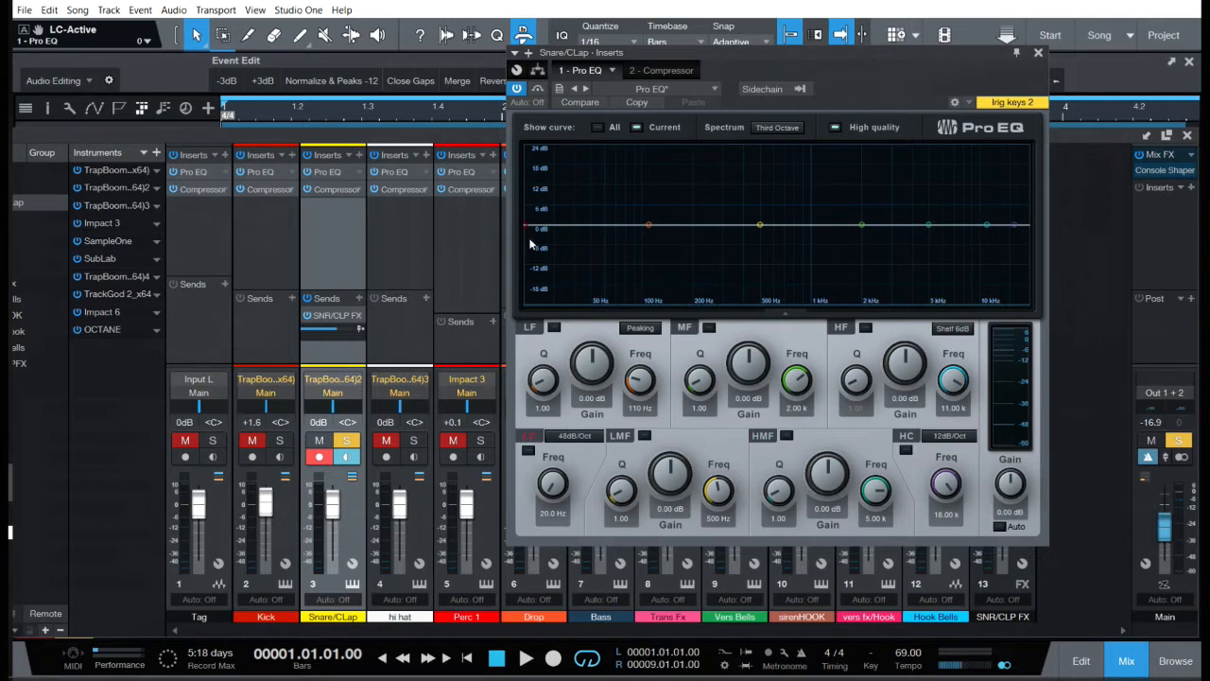
click(527, 451)
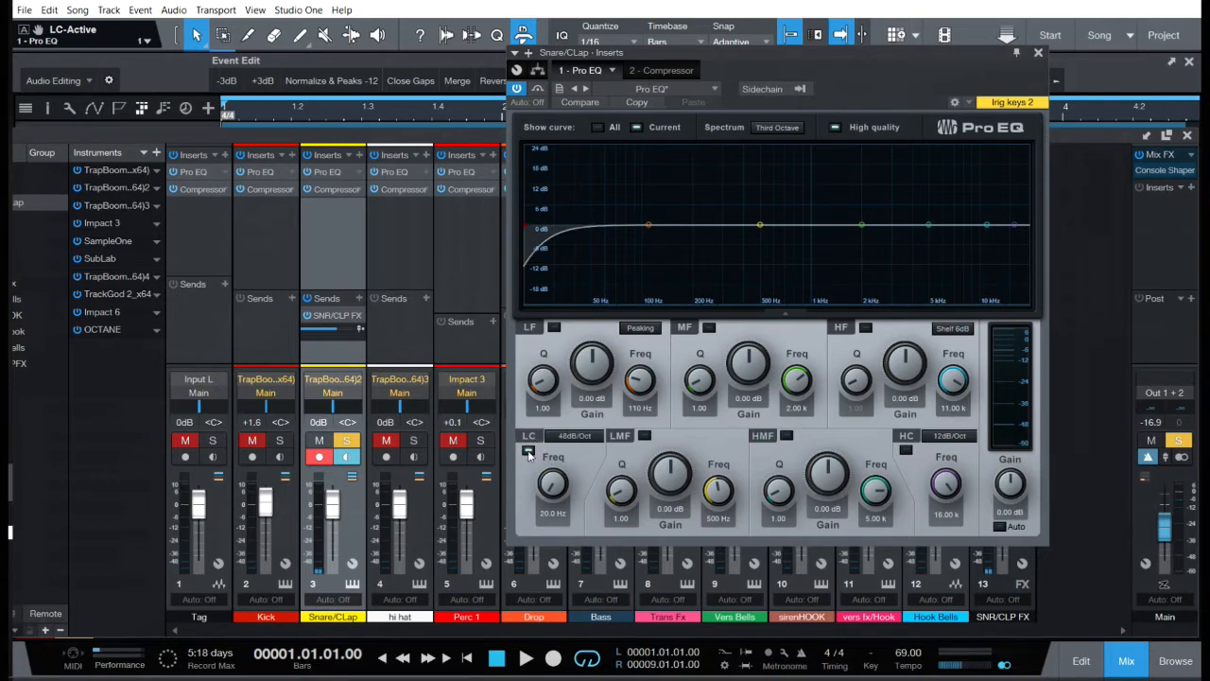
Raise the Snare/Clap low-cut frequency to about 84.5 Hz during playback, comparing with the filter bypassed and leaving it off.
click(528, 451)
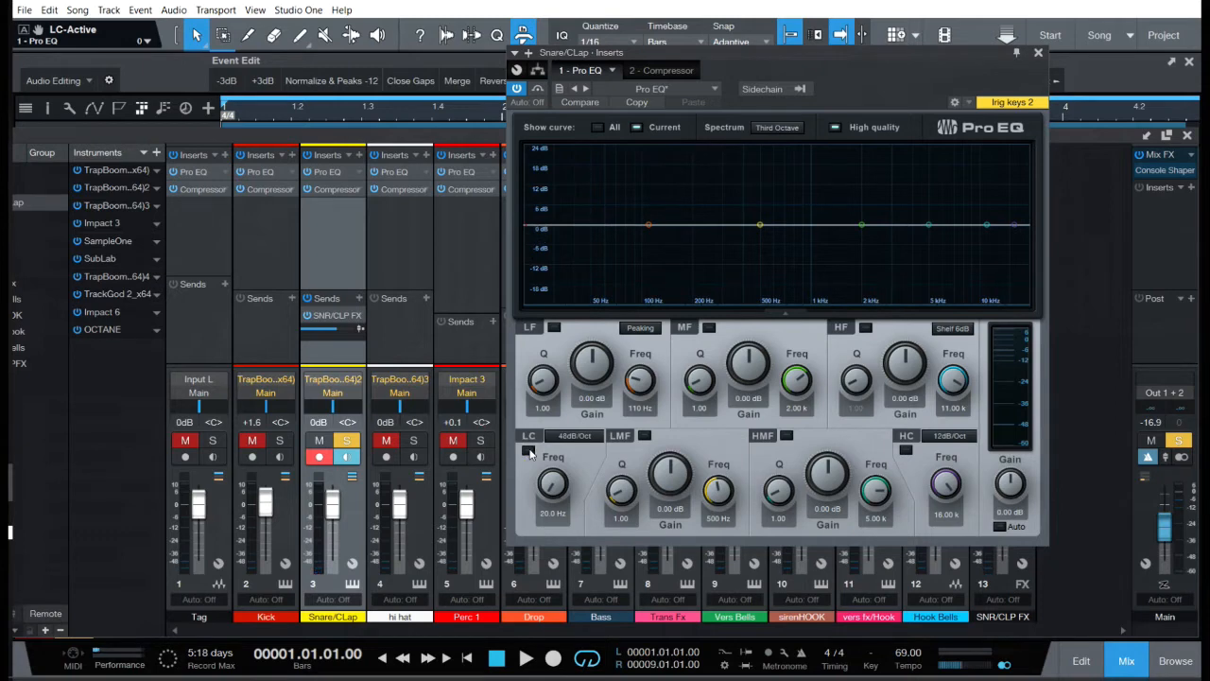
key(space)
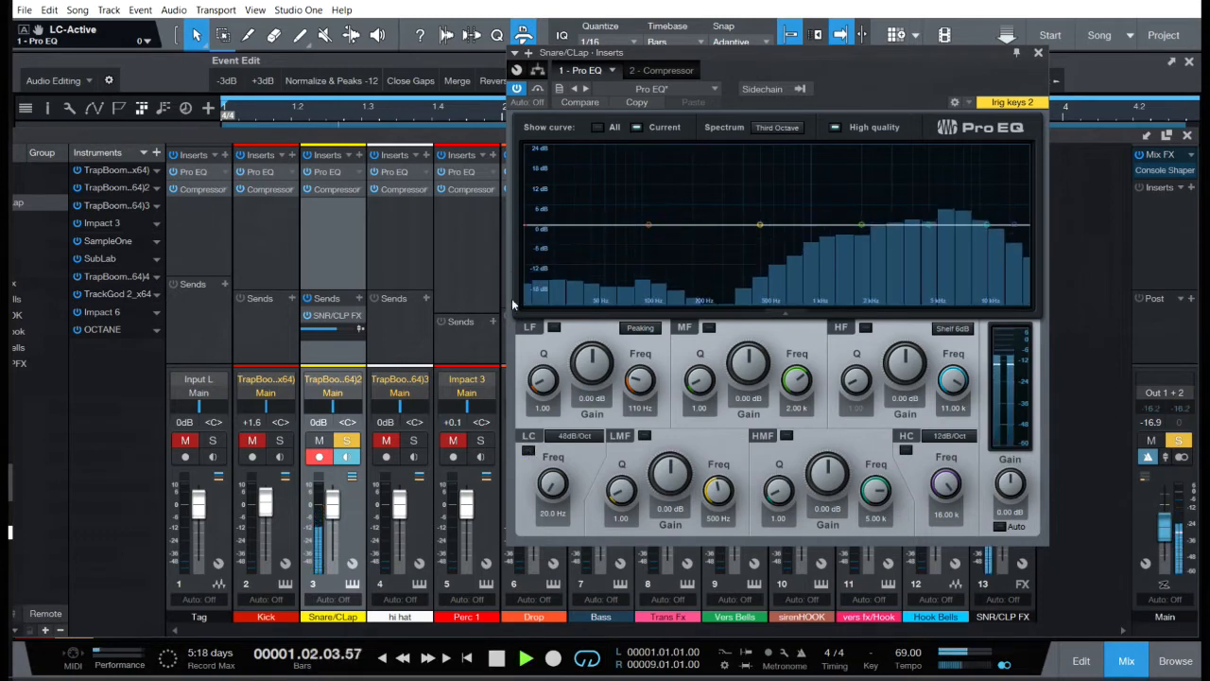
click(528, 451)
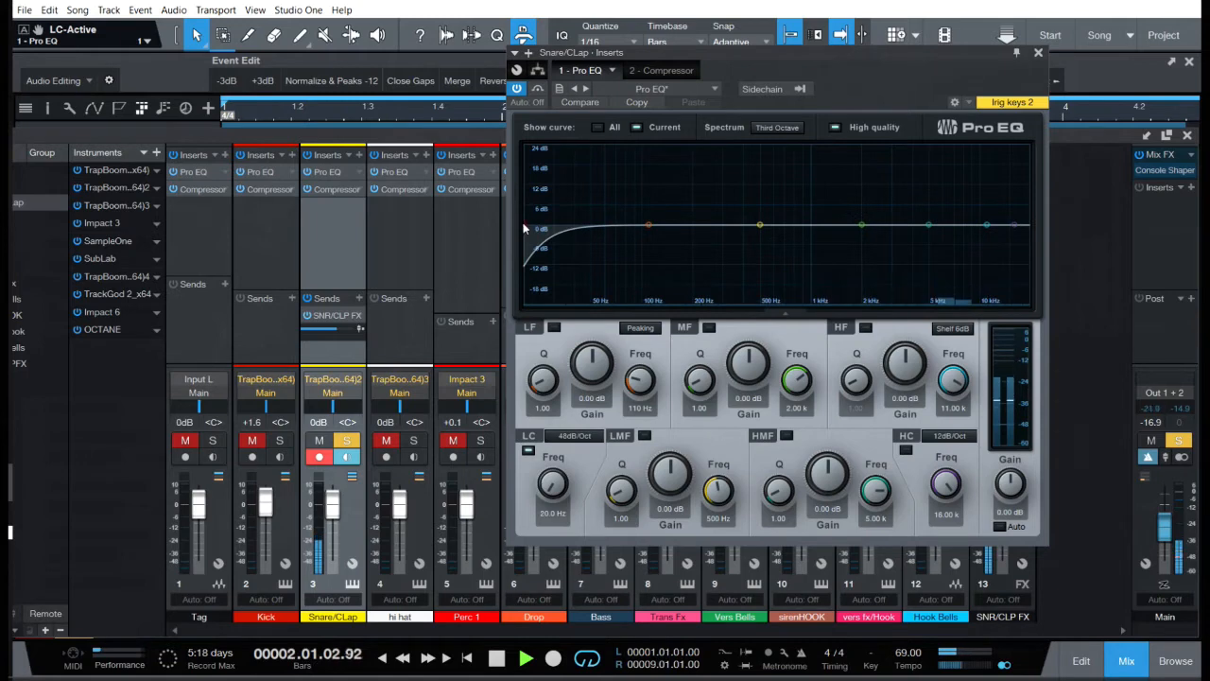
drag(524, 227, 629, 277)
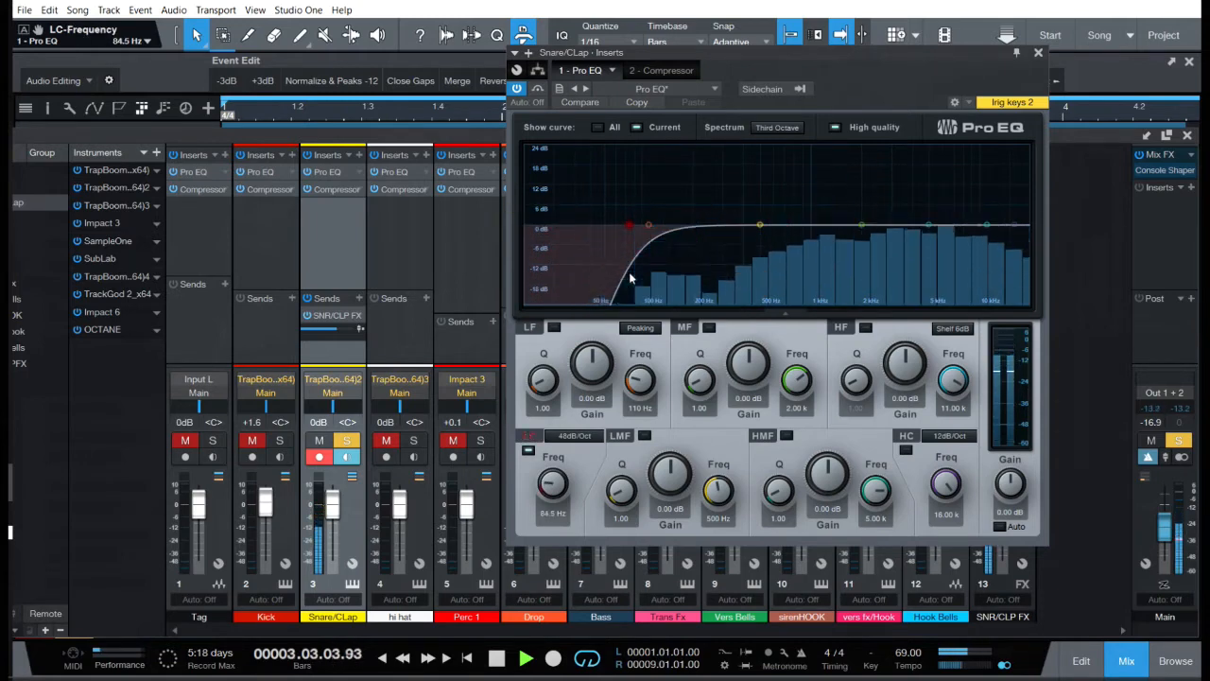
click(528, 451)
key(space)
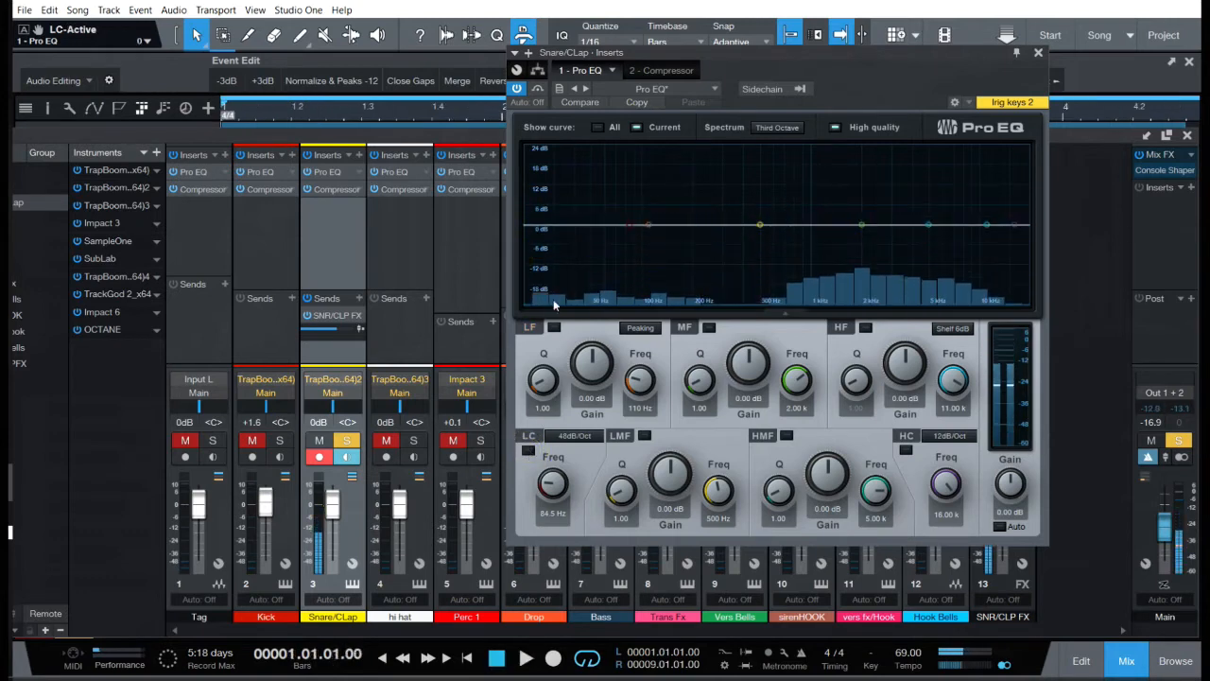
Solo the hi hat channel with its Pro EQ shown, mute the Snare/Clap, and play the hi hat to view its spectrum.
click(399, 333)
click(416, 442)
click(320, 442)
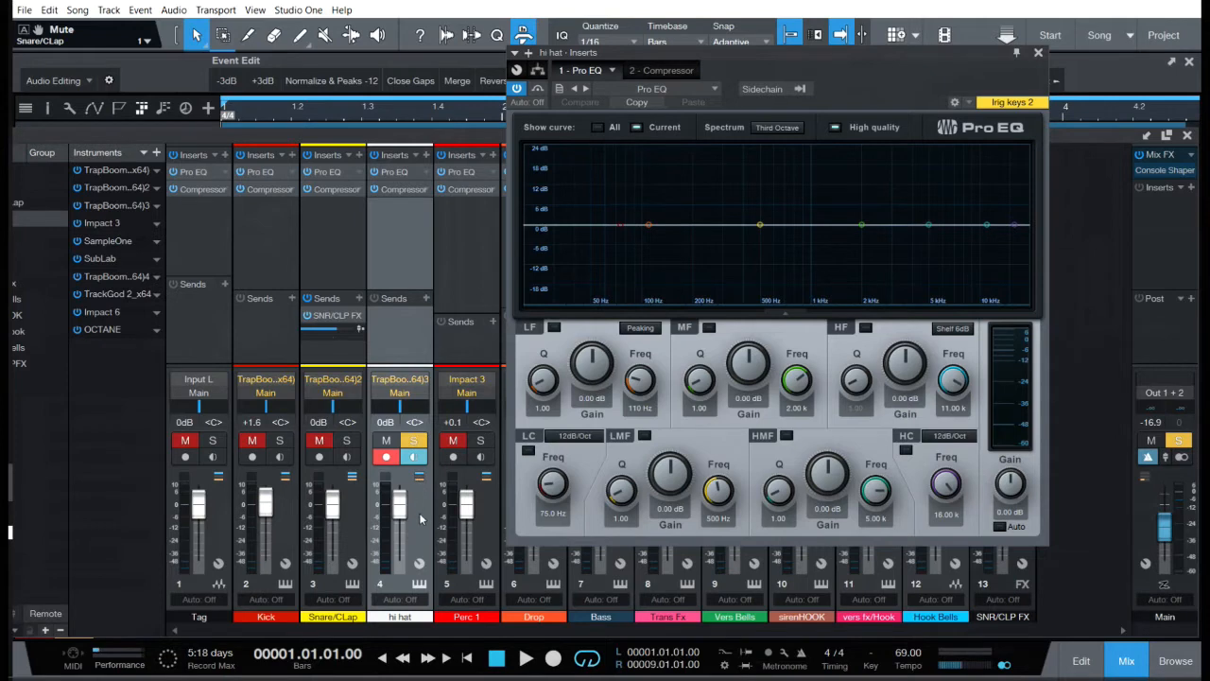
key(space)
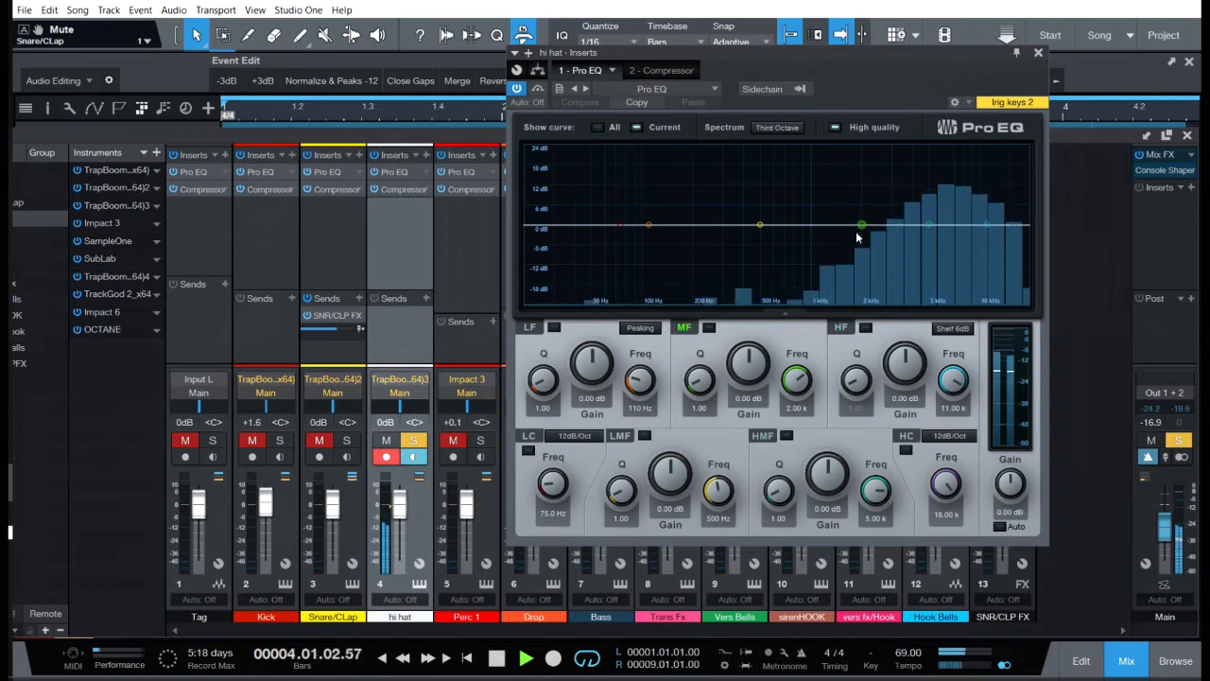
key(space)
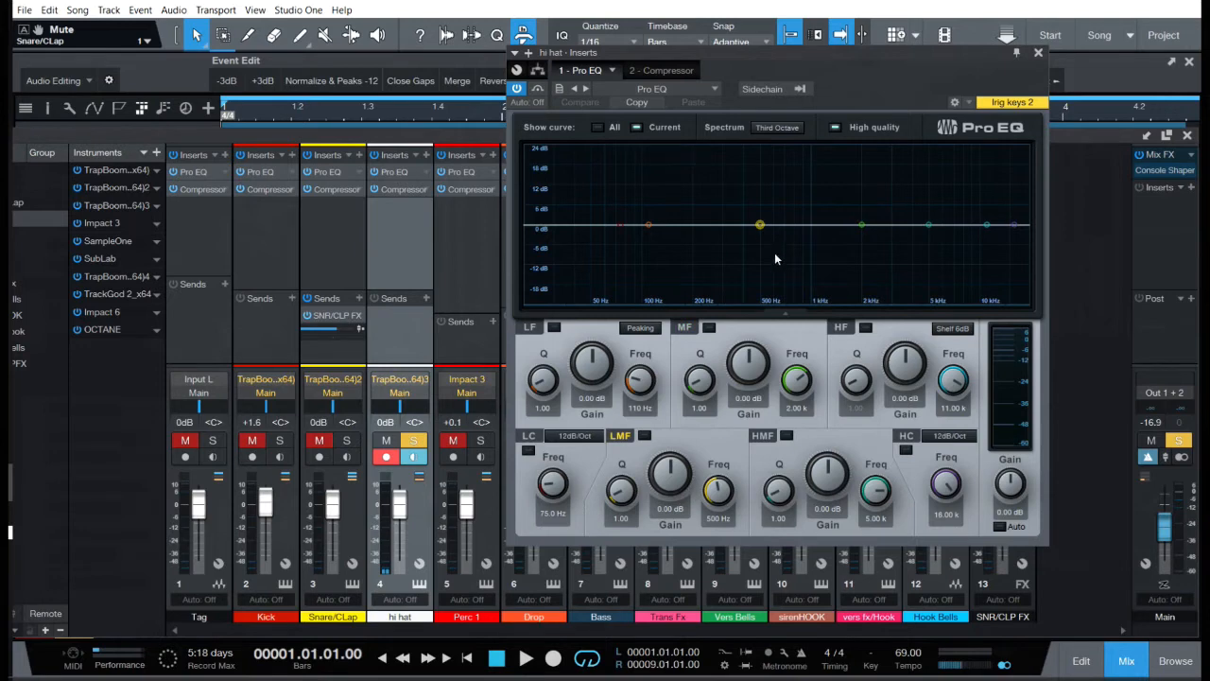
Enable the hi hat's low-cut filter with a 48dB/Oct slope and raise its frequency to about 612 Hz during playback.
click(528, 450)
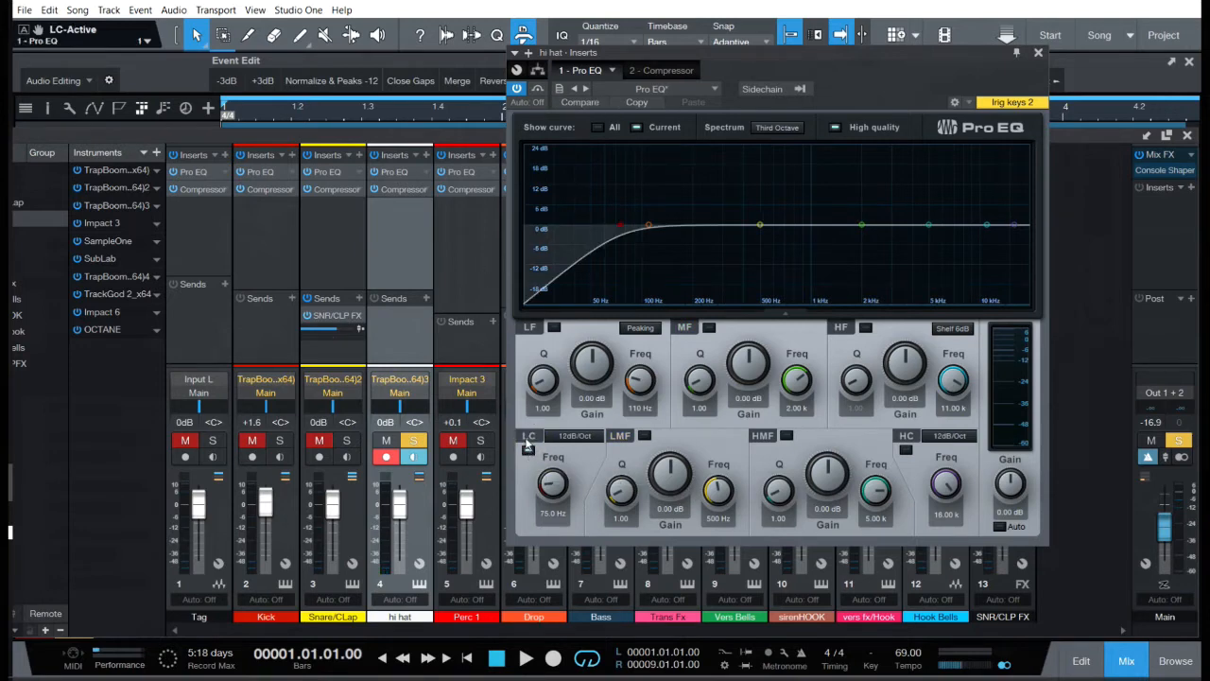
click(586, 438)
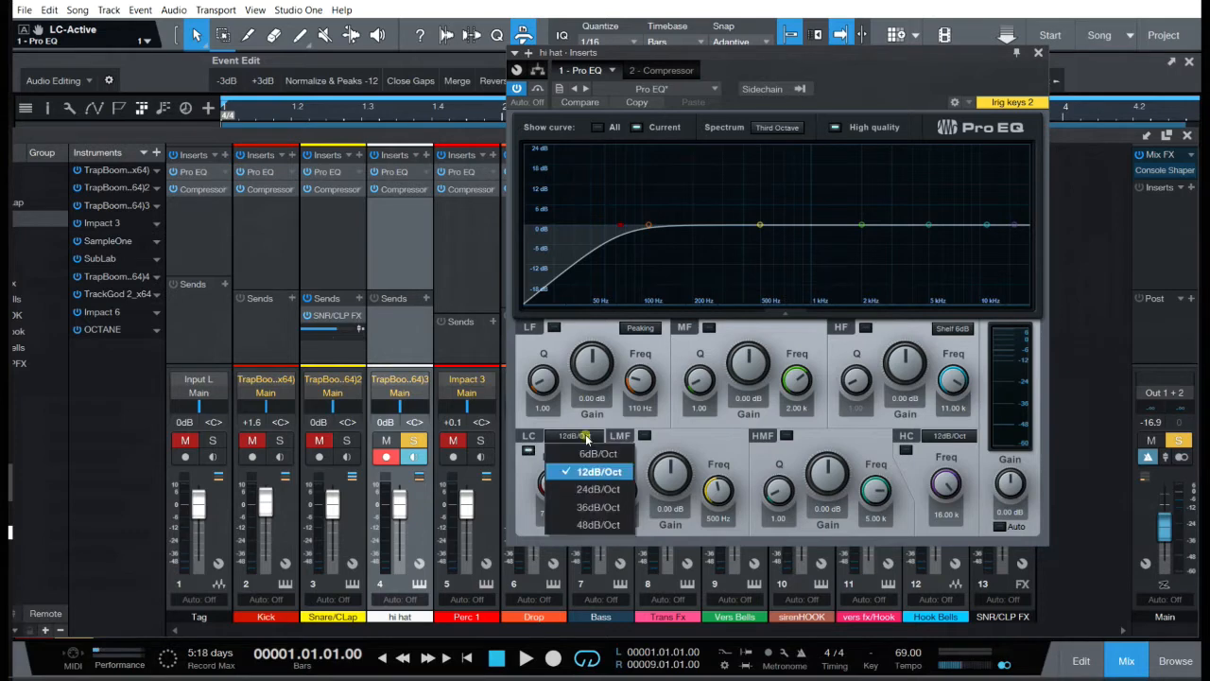
click(590, 526)
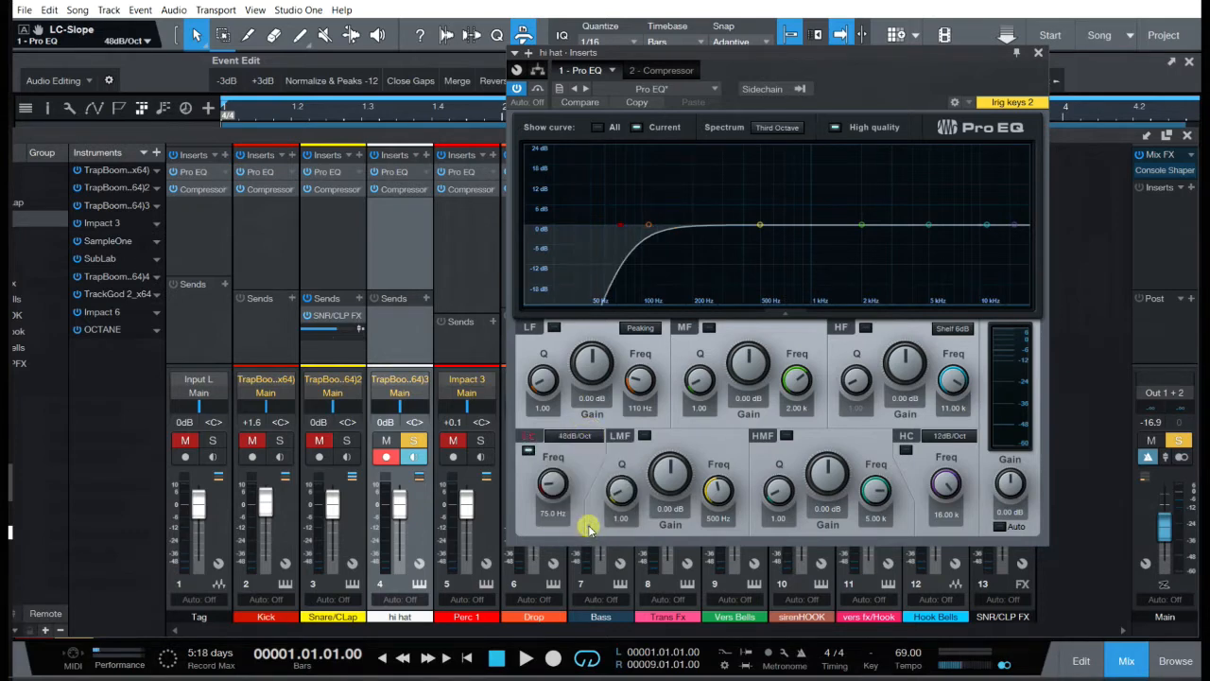
key(space)
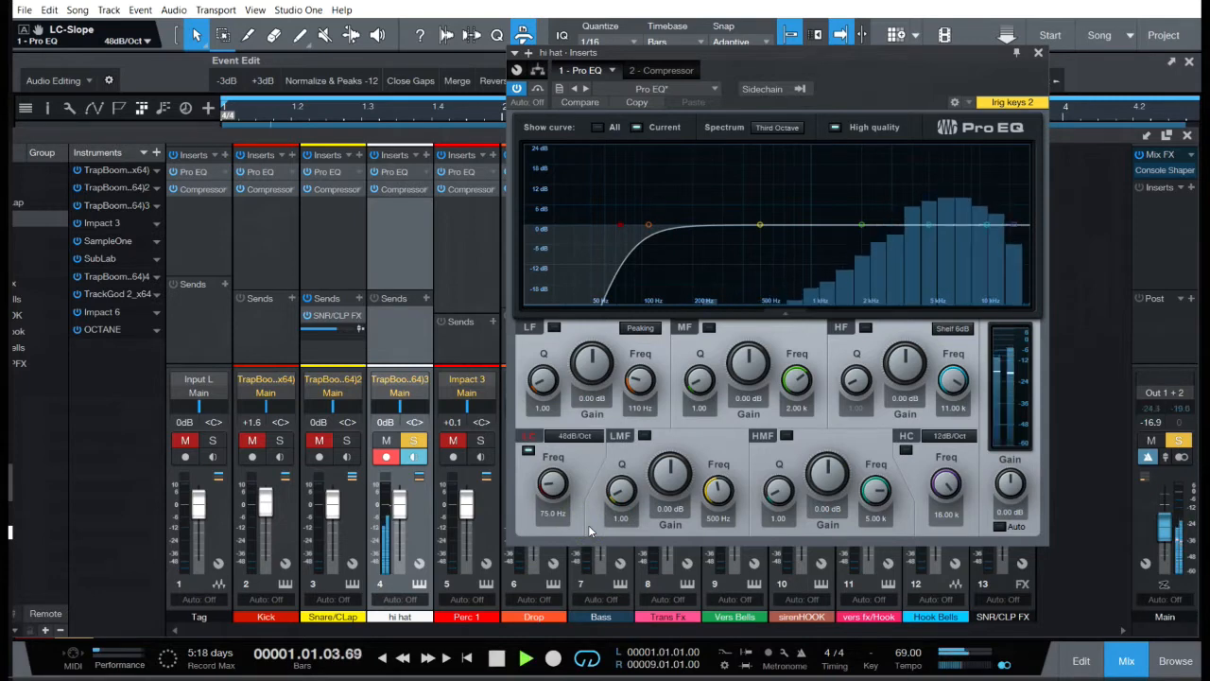
click(618, 224)
drag(618, 223, 774, 274)
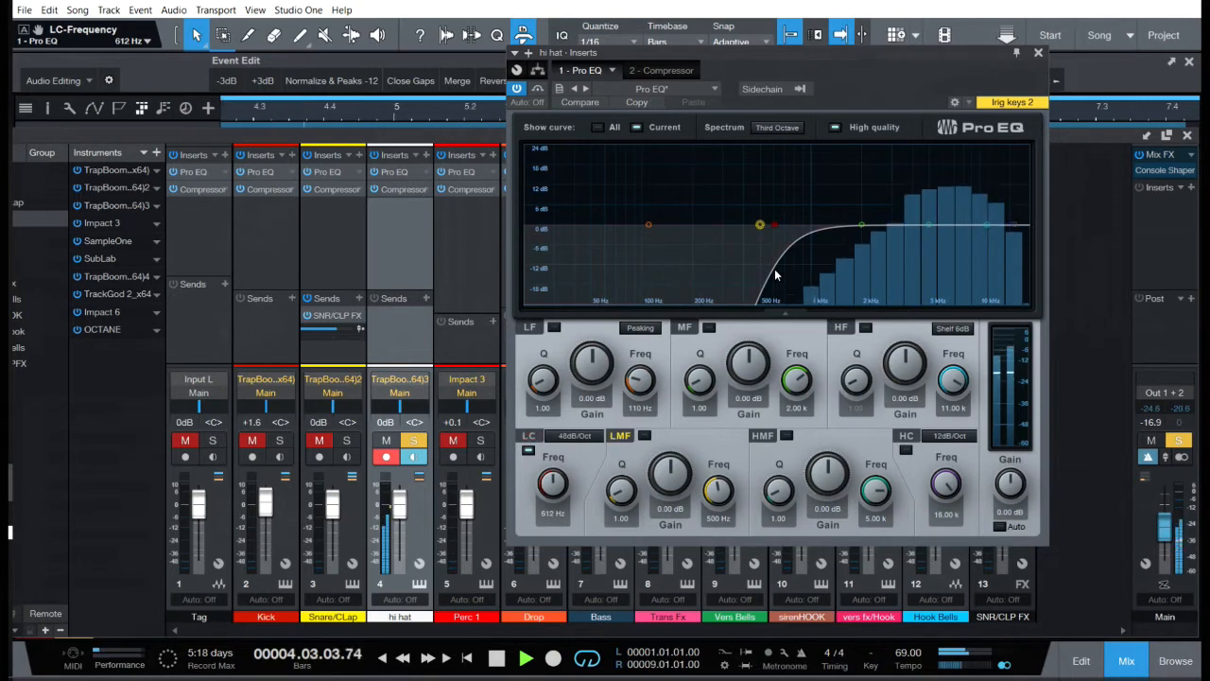
key(space)
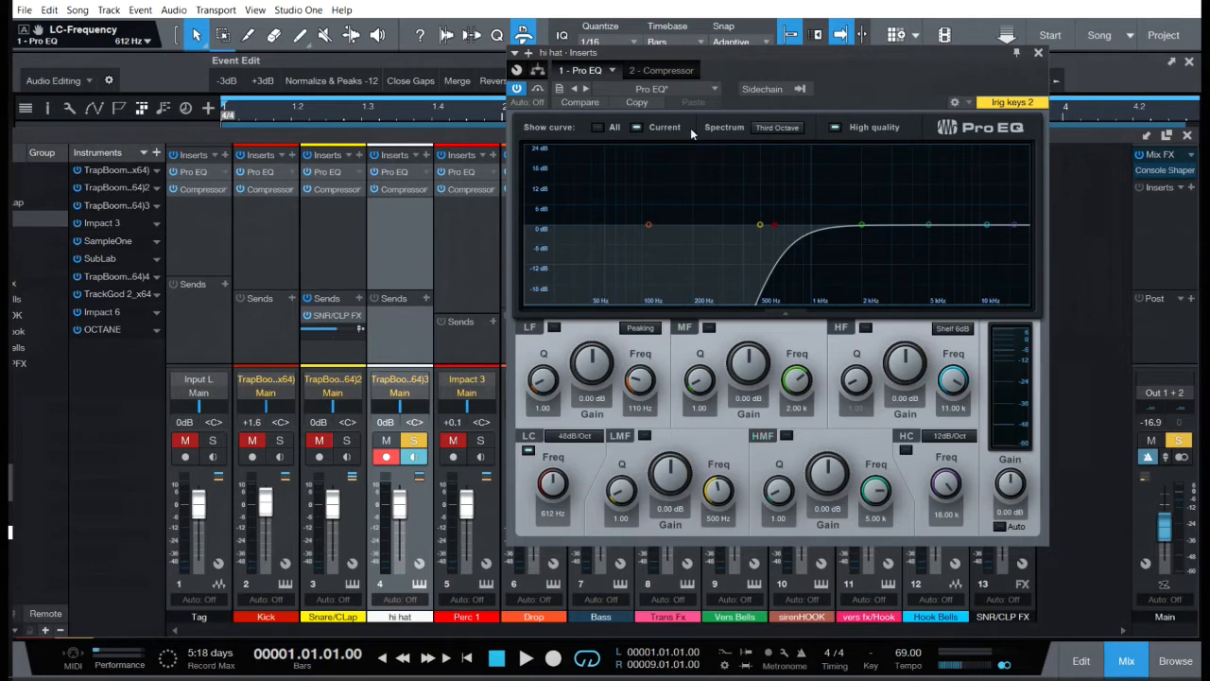
Change the hi hat EQ's spectrum display to FFT Curve and play the channel to examine the curve.
click(773, 128)
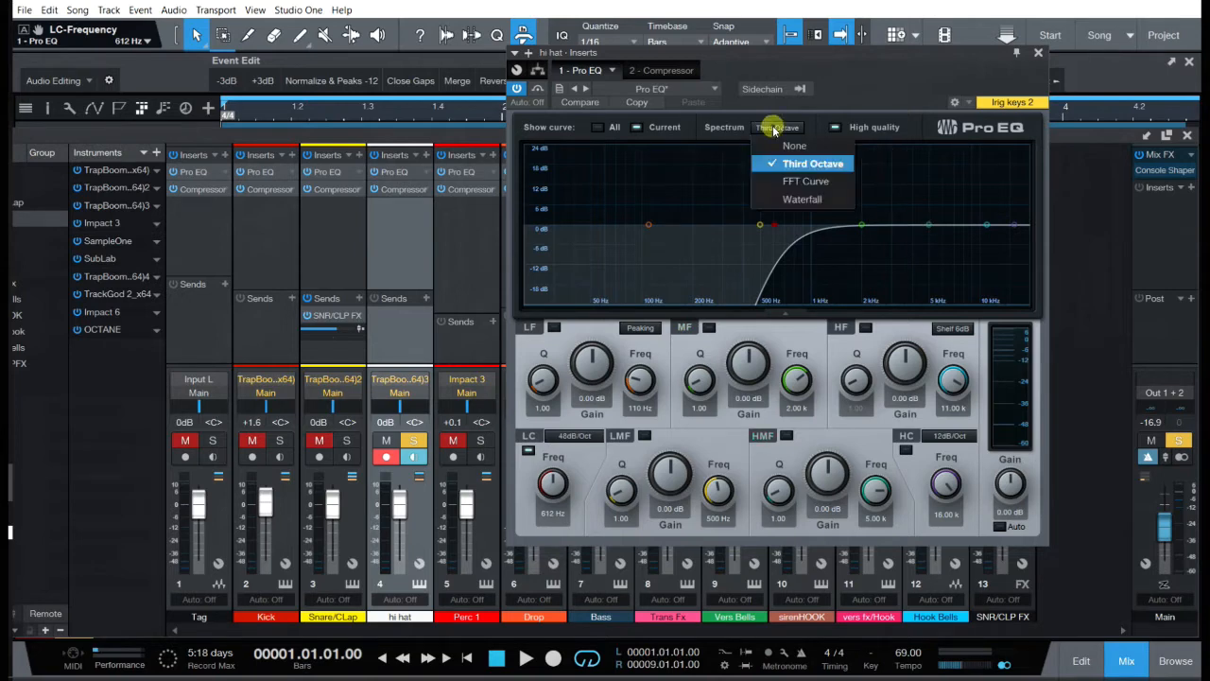
click(807, 182)
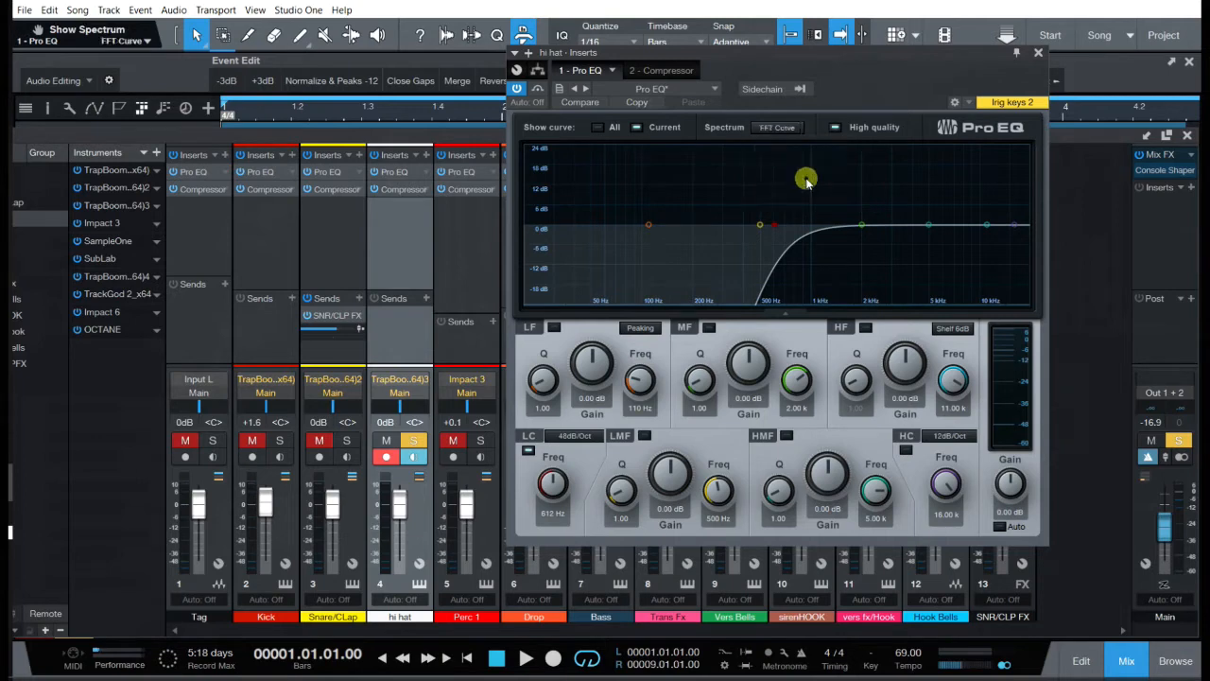
key(space)
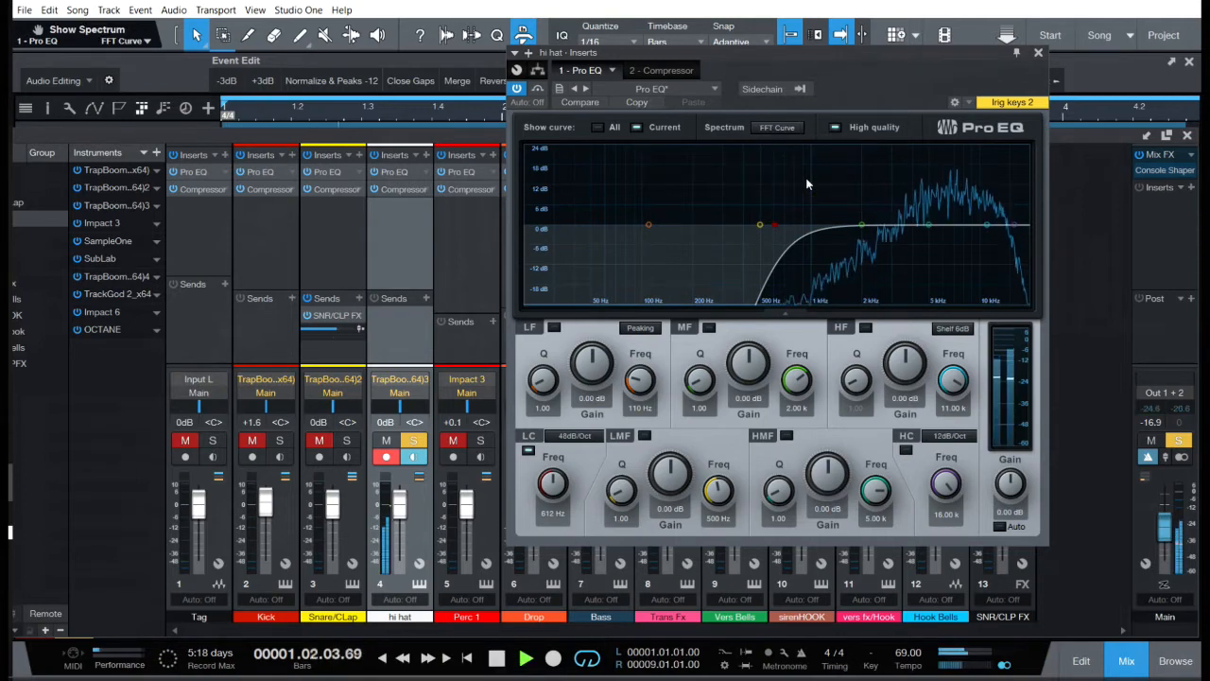
key(space)
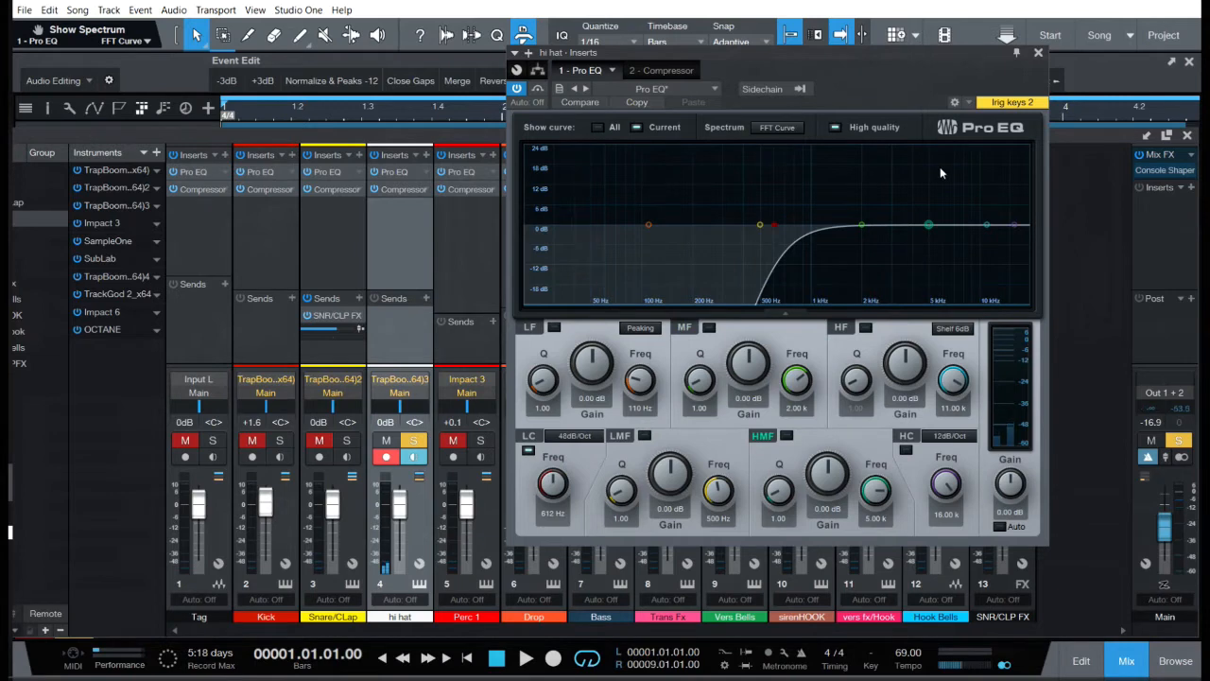
key(space)
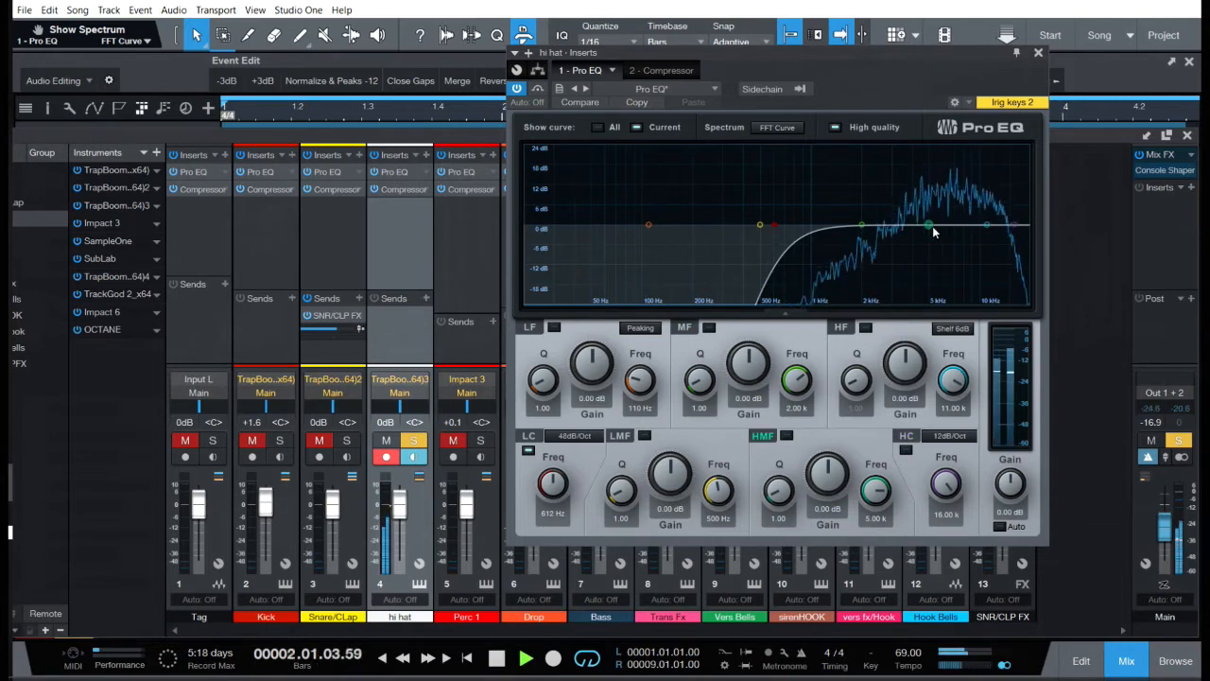
key(space)
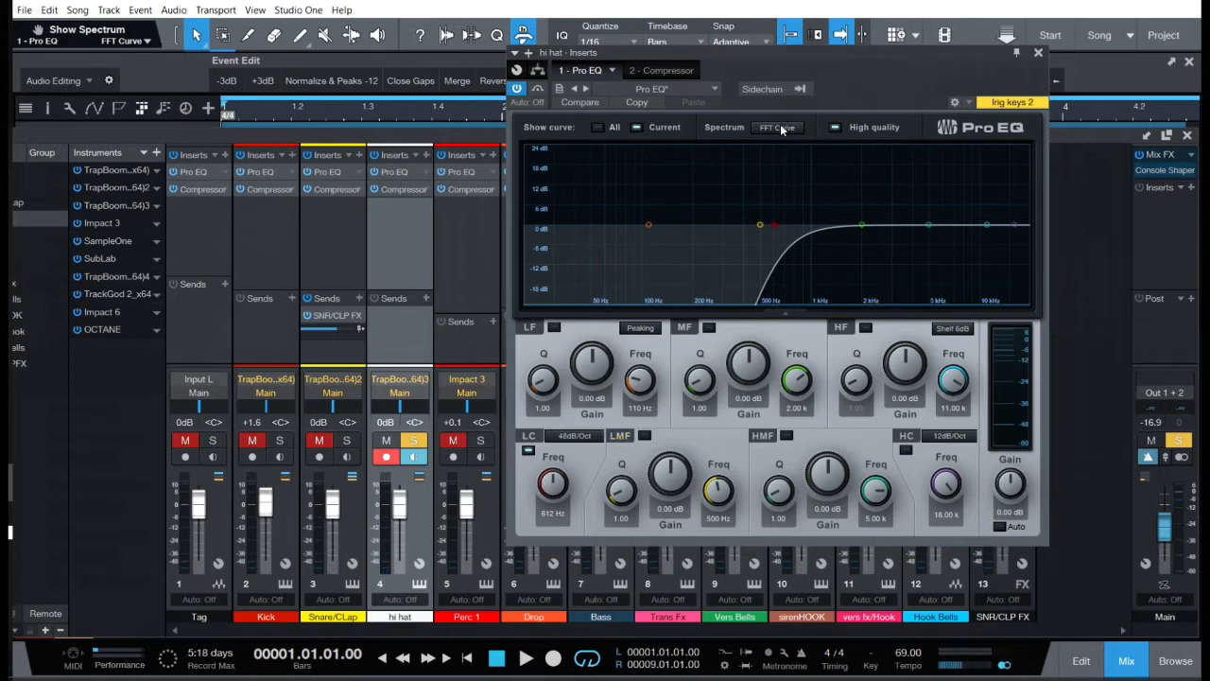
Preview the hi hat in the Waterfall spectrum display during playback and return the display to FFT Curve.
click(779, 127)
click(798, 198)
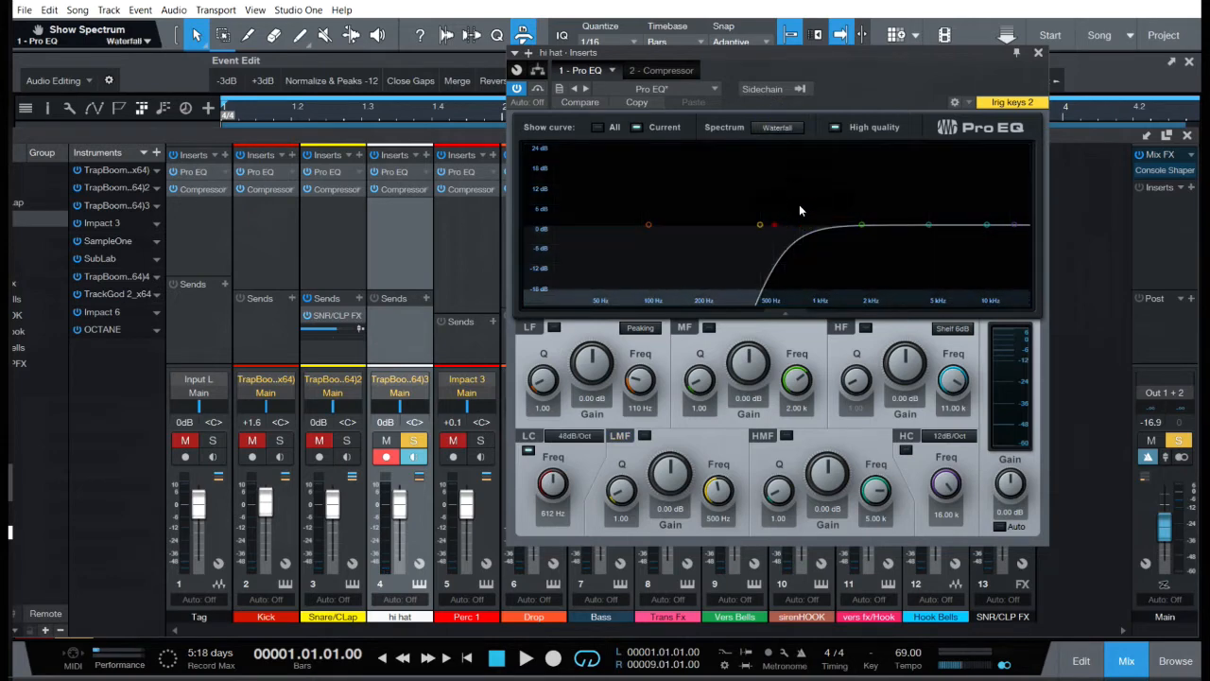
key(space)
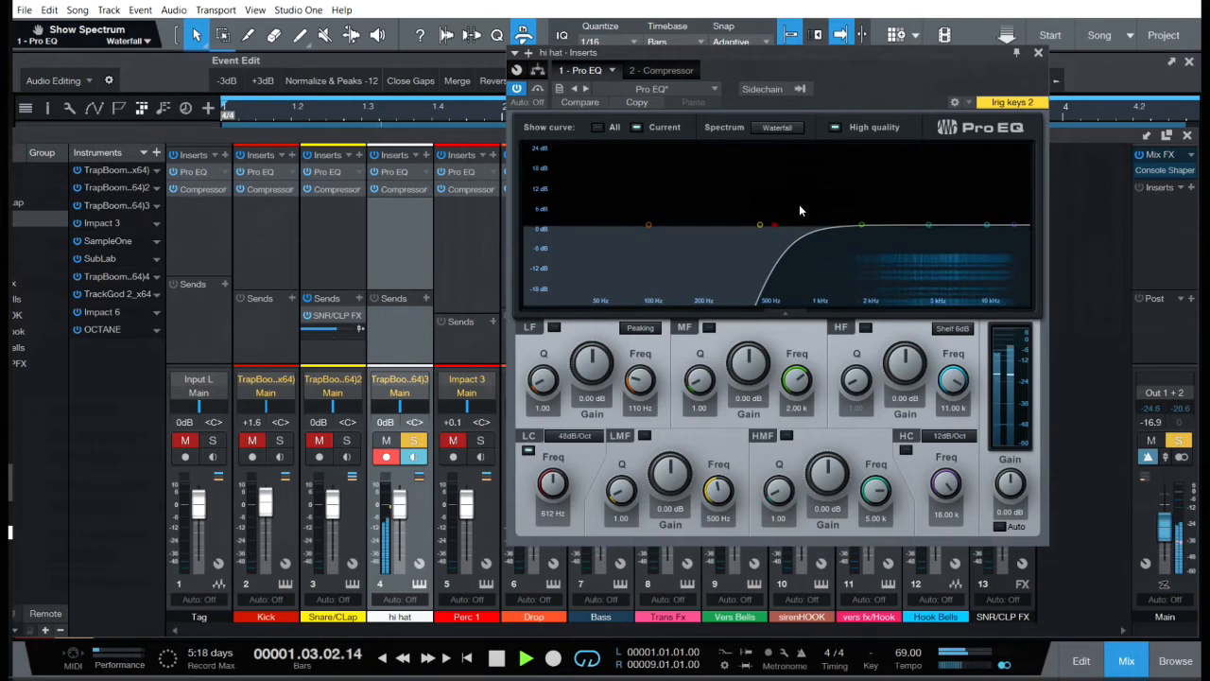
key(space)
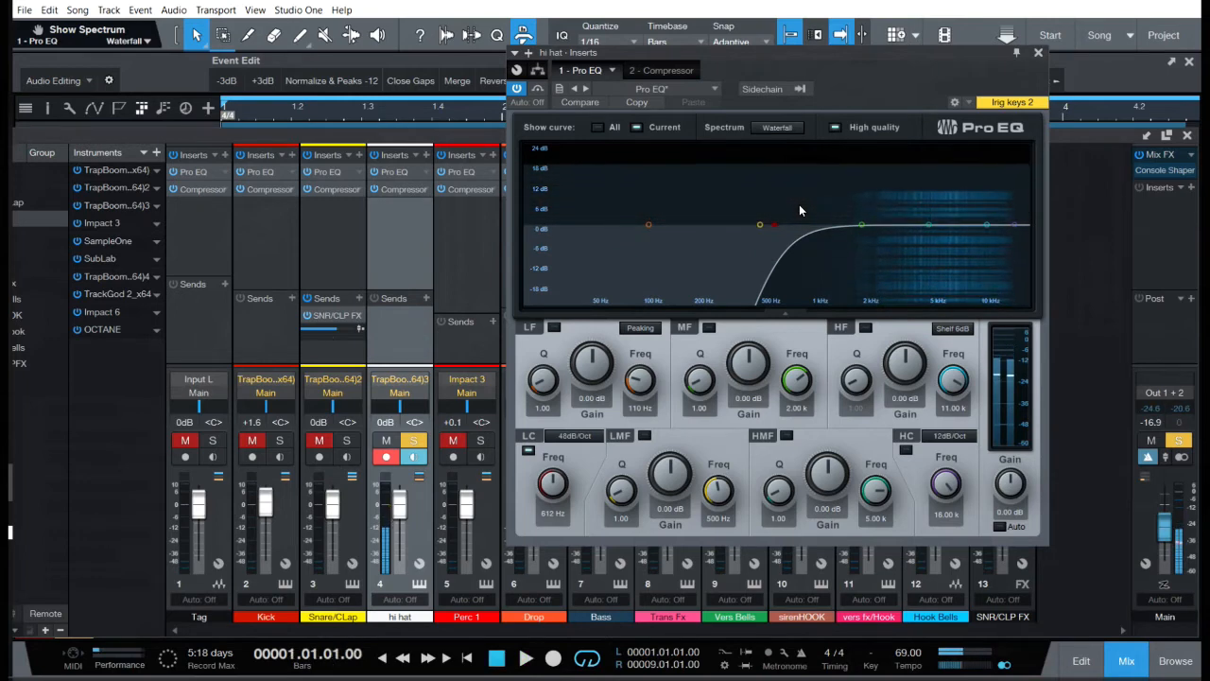
click(777, 127)
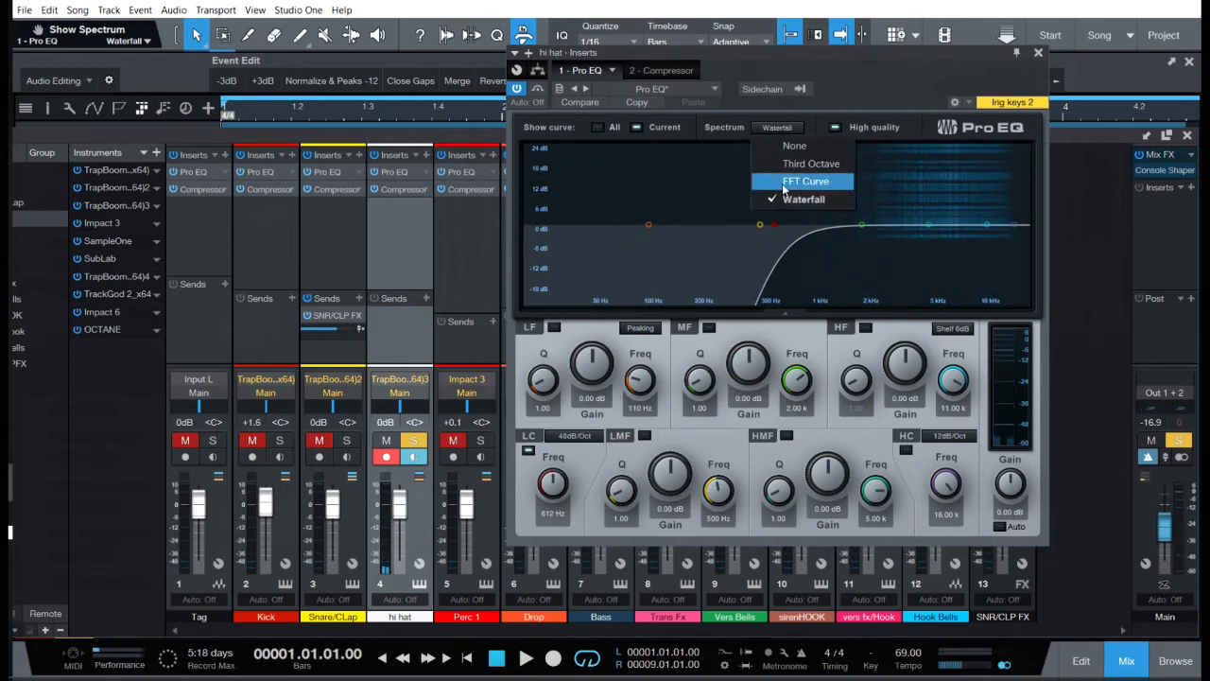
click(782, 181)
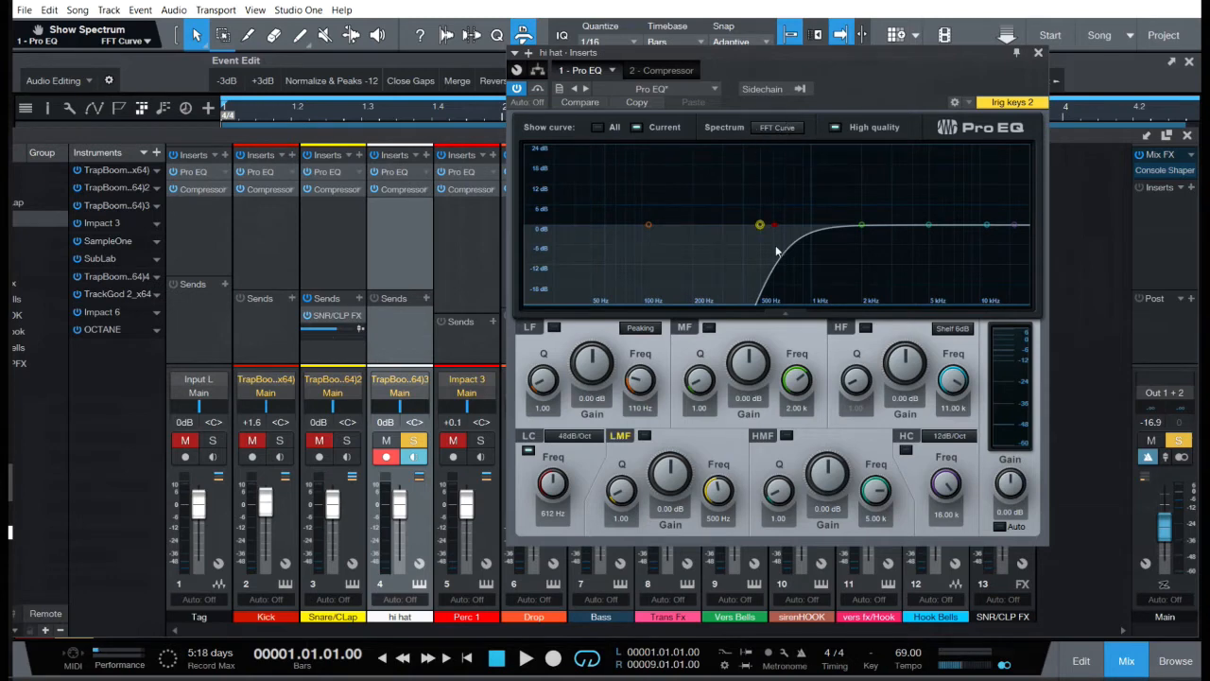
Solo the Perc 1 channel with its Pro EQ shown, mute the hi hat, and play the percussion to view its spectrum.
click(489, 511)
click(413, 440)
click(385, 441)
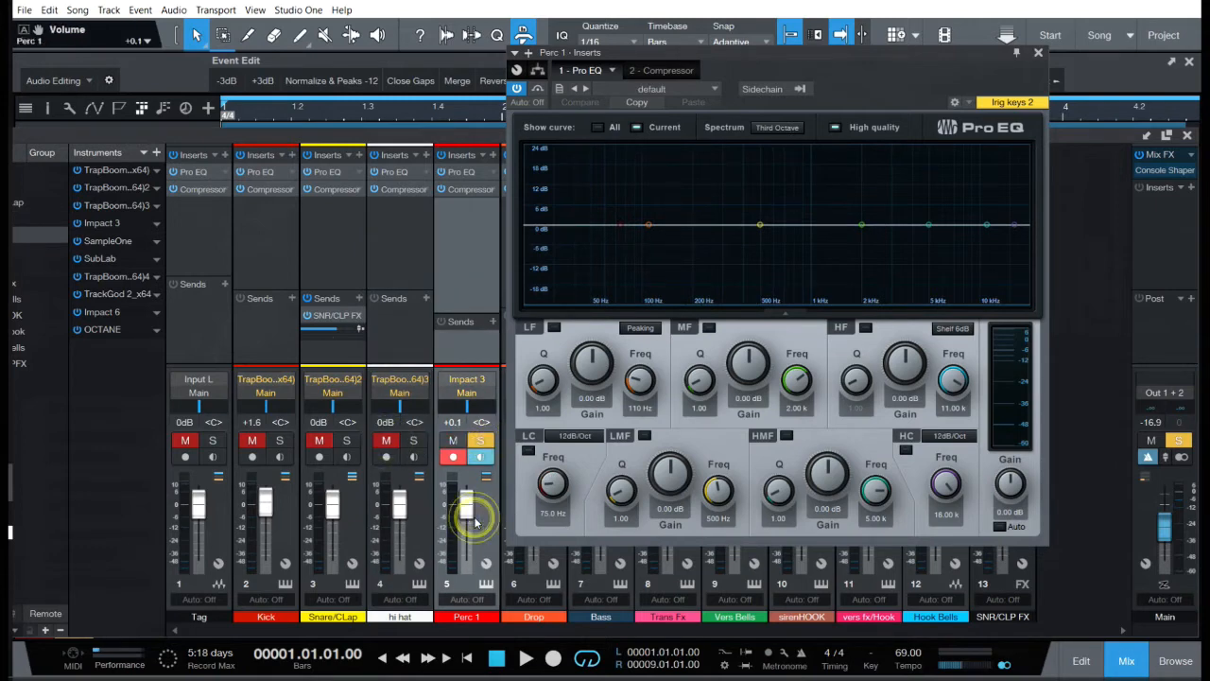
key(space)
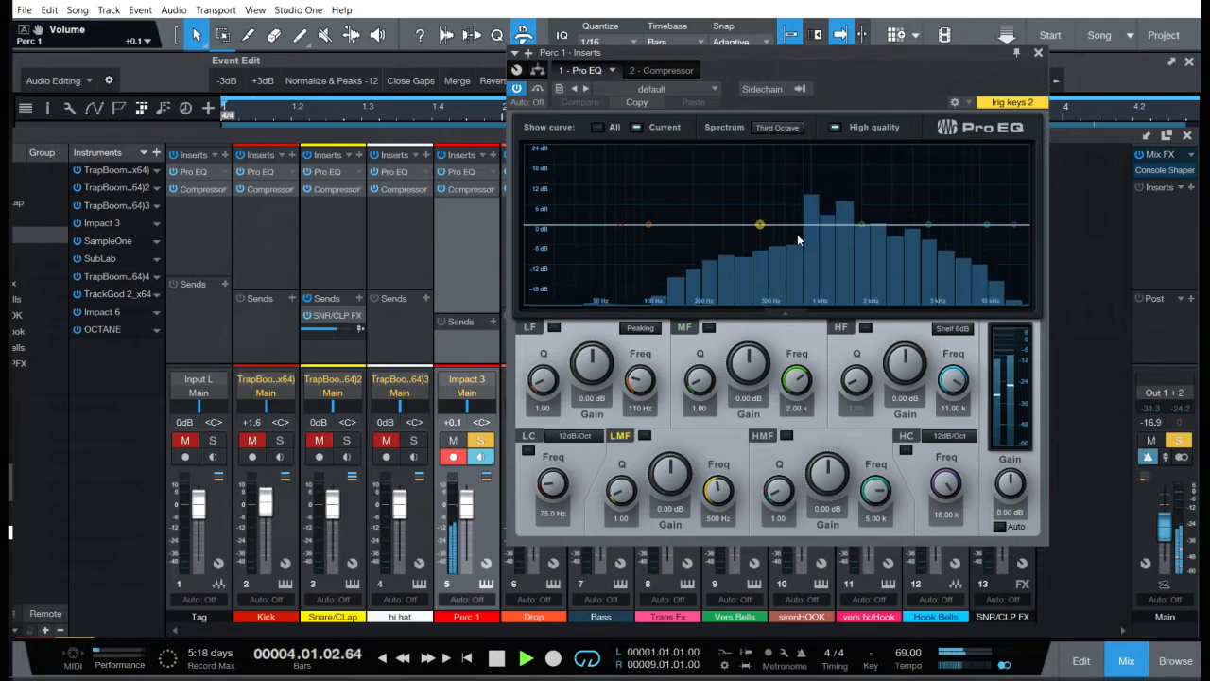
key(space)
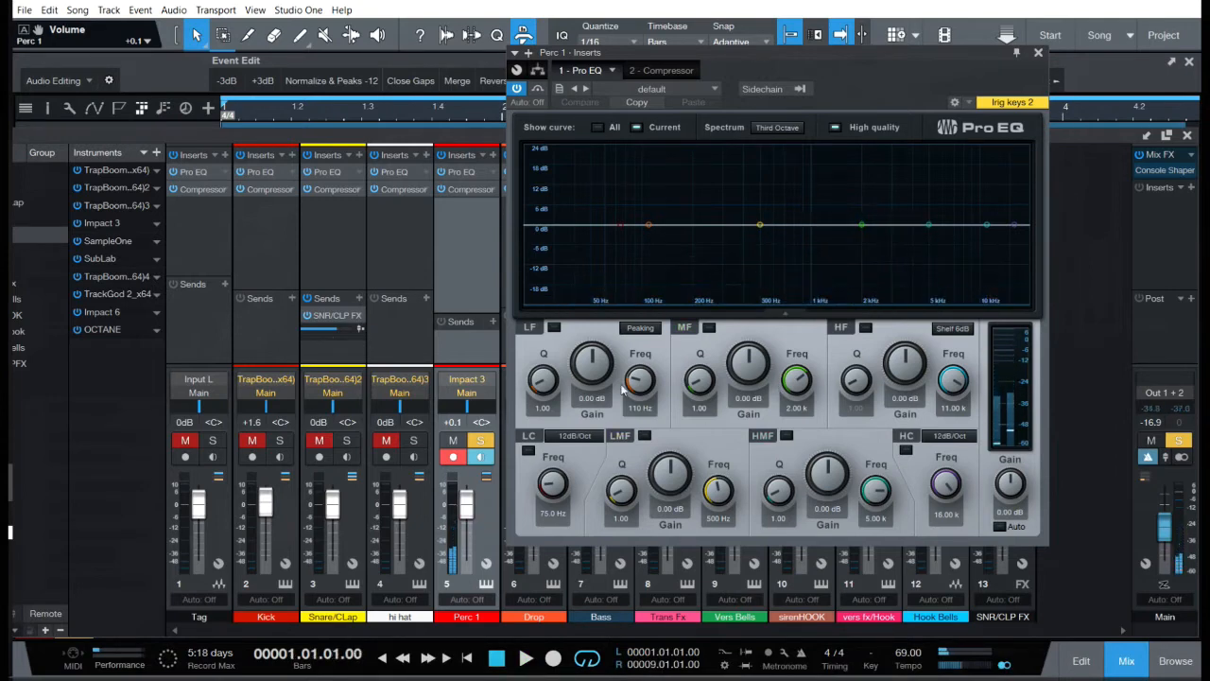
Enable the Perc 1 low-cut filter with a 48dB/Oct slope and raise its frequency to about 114 Hz during playback.
click(528, 450)
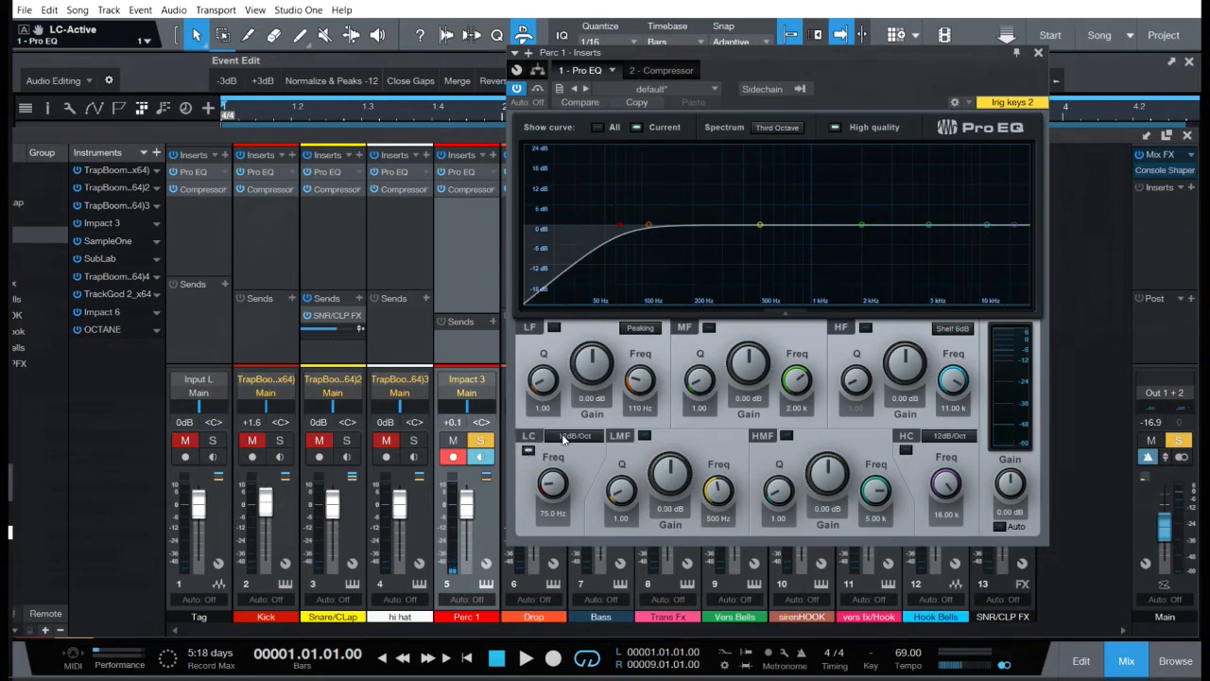
click(562, 438)
click(580, 526)
key(space)
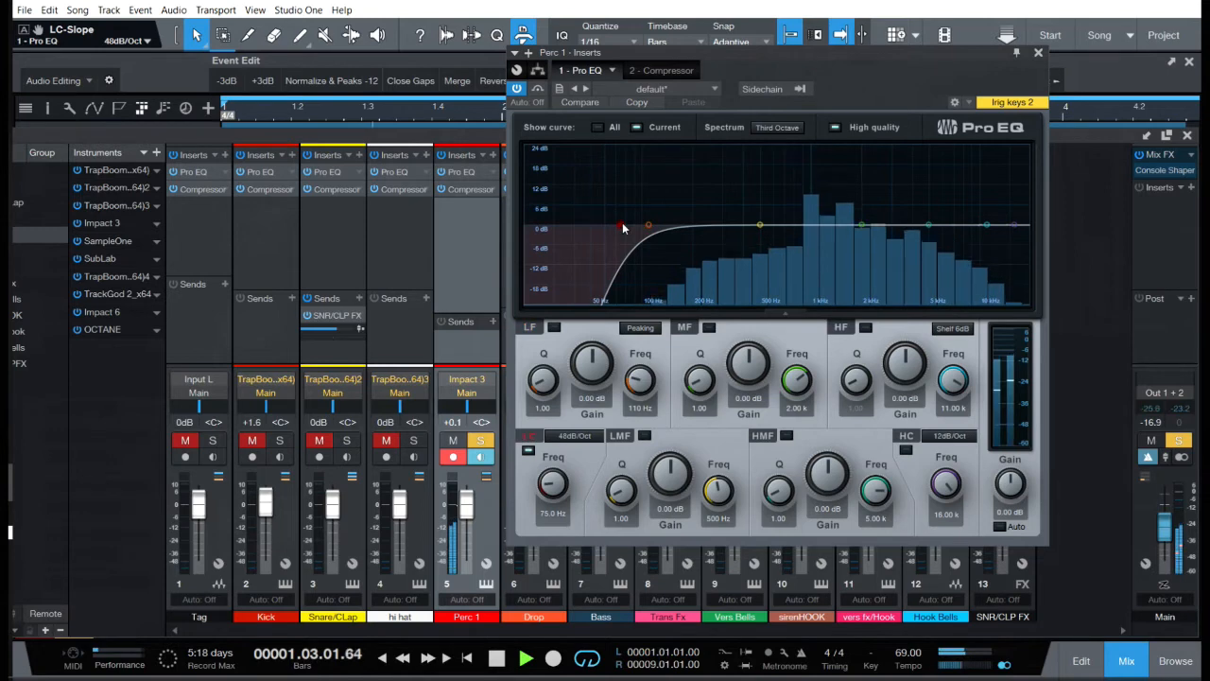
drag(621, 225, 651, 237)
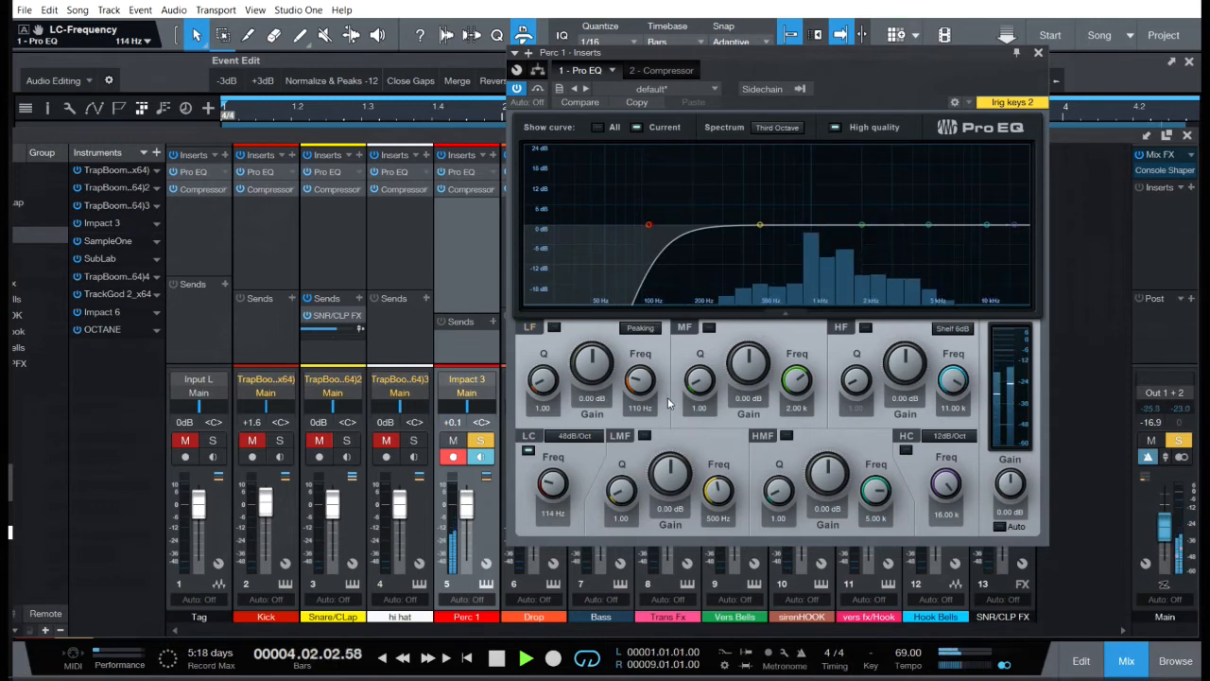
key(space)
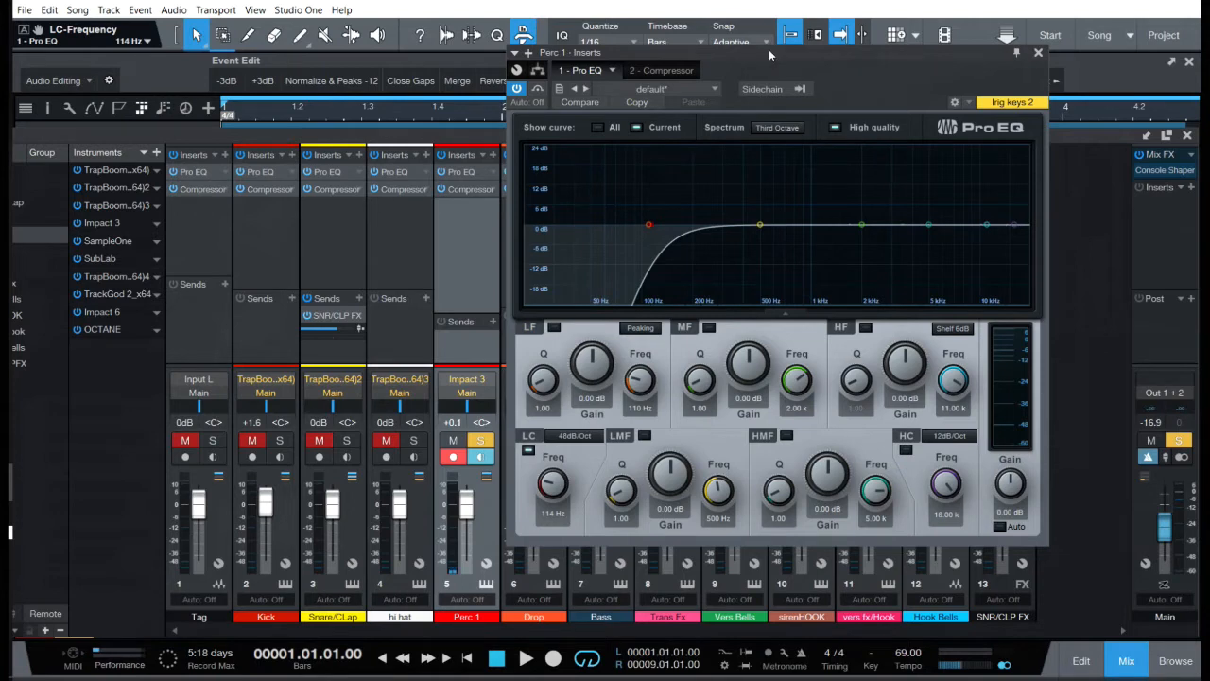
Enable the Perc 1 high-cut filter with a 48dB/Oct slope and lower its frequency to about 13.76 kHz during playback.
click(906, 449)
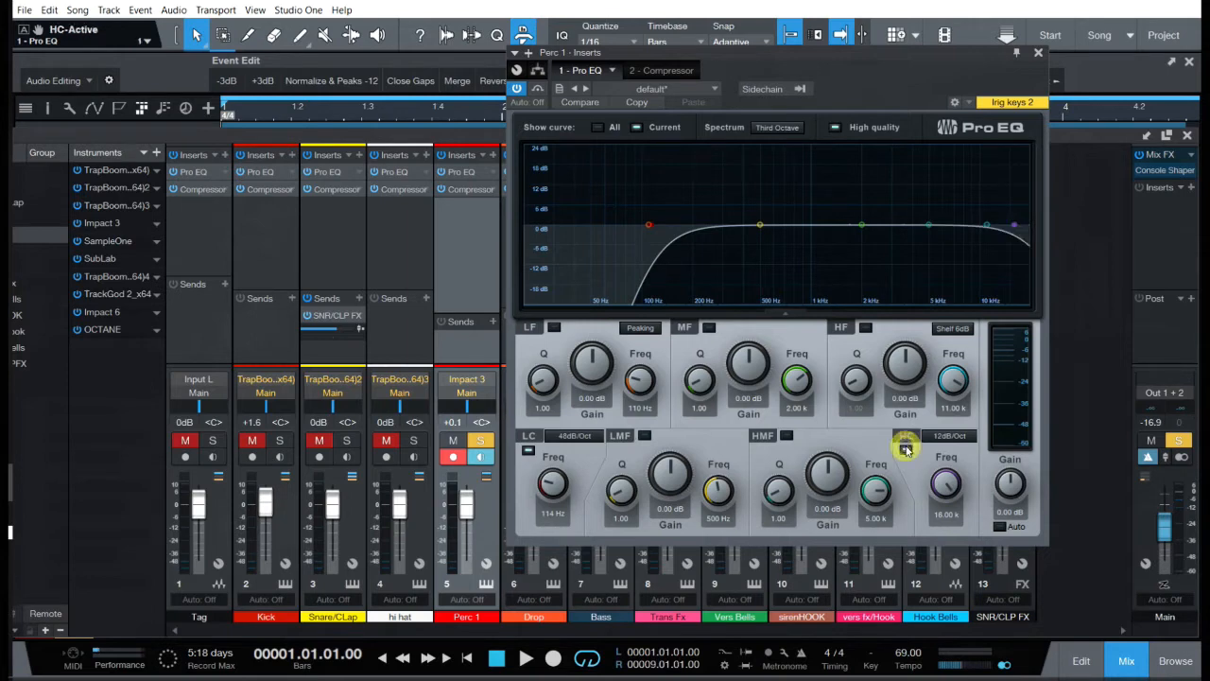
click(952, 437)
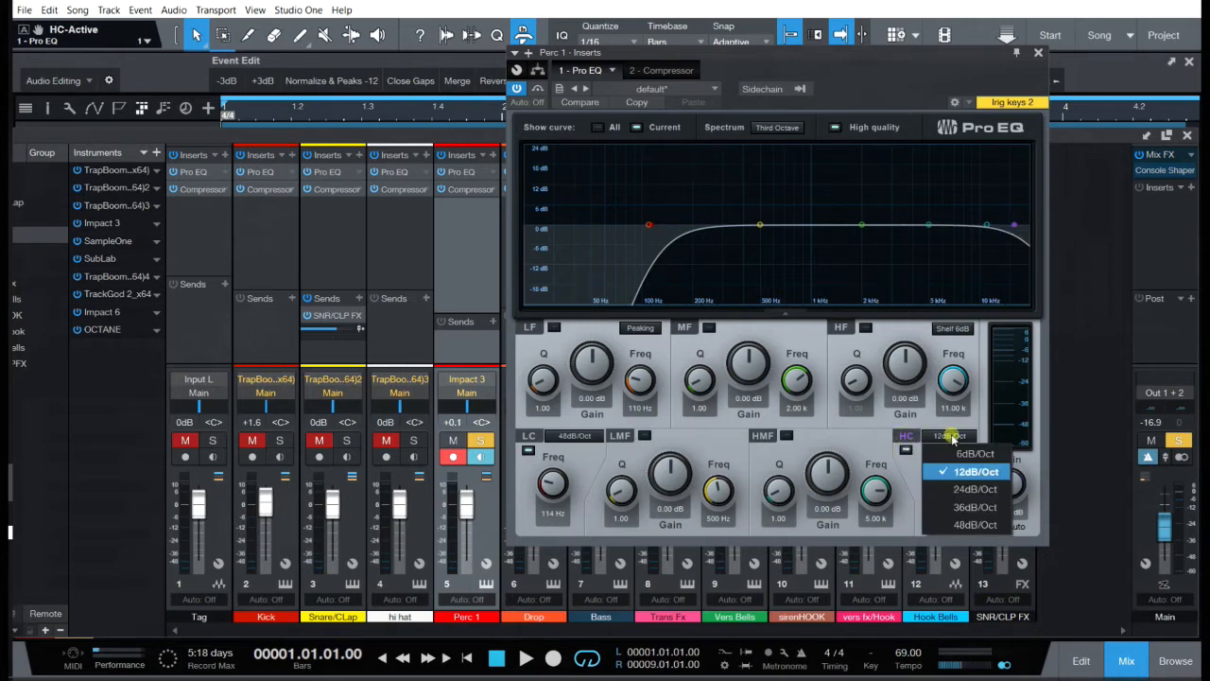
click(960, 526)
key(space)
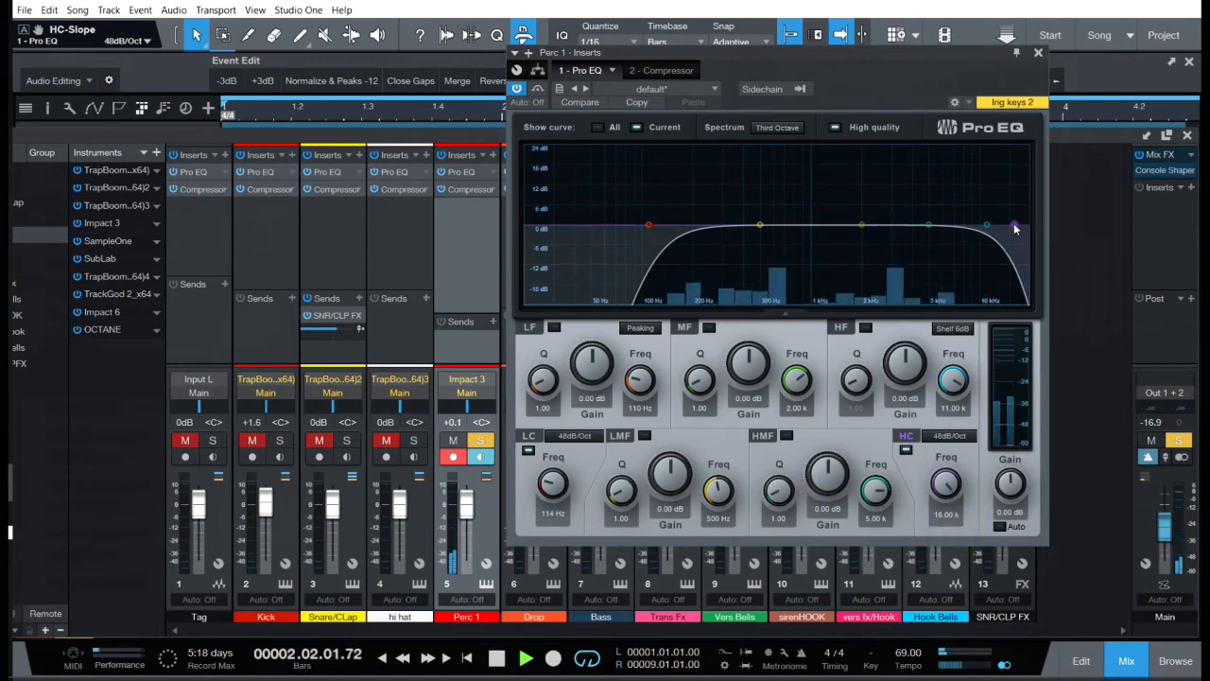
drag(1013, 223, 1005, 235)
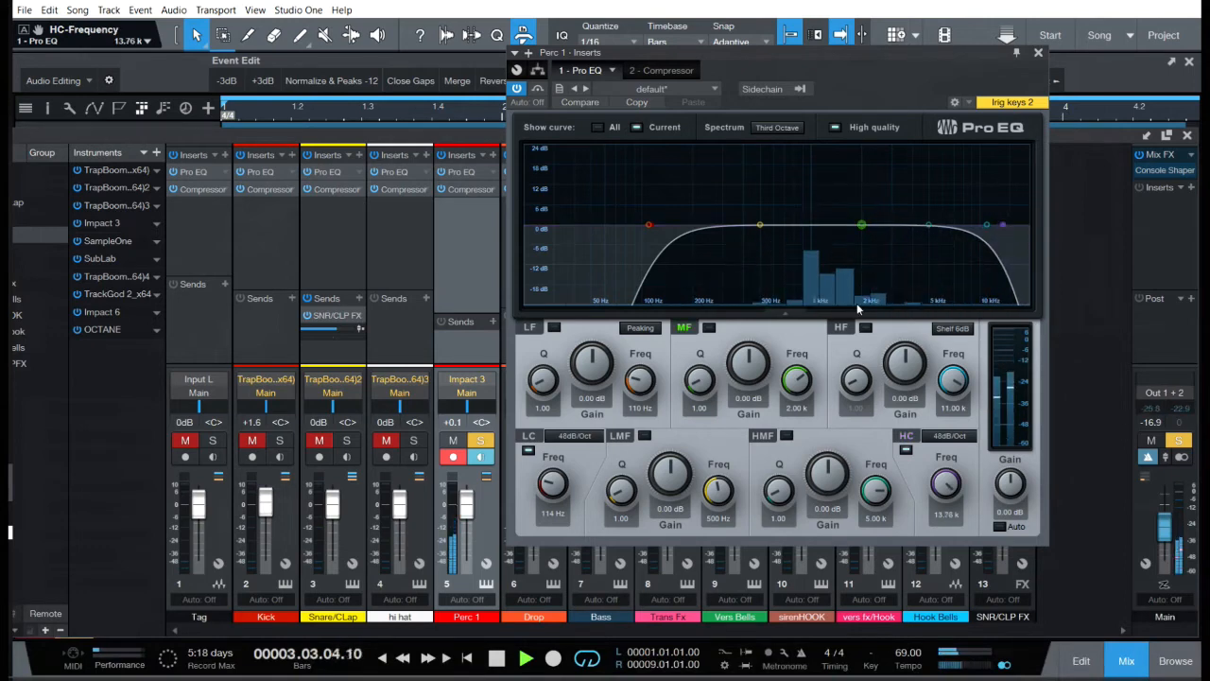
key(space)
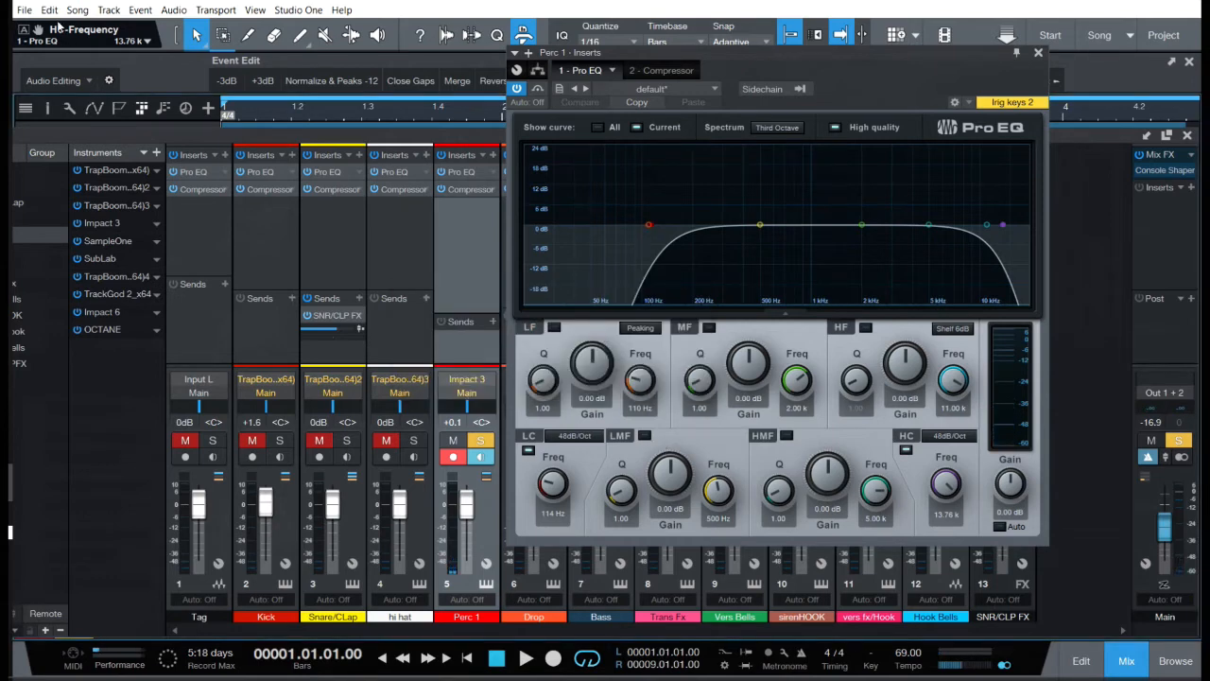
click(25, 10)
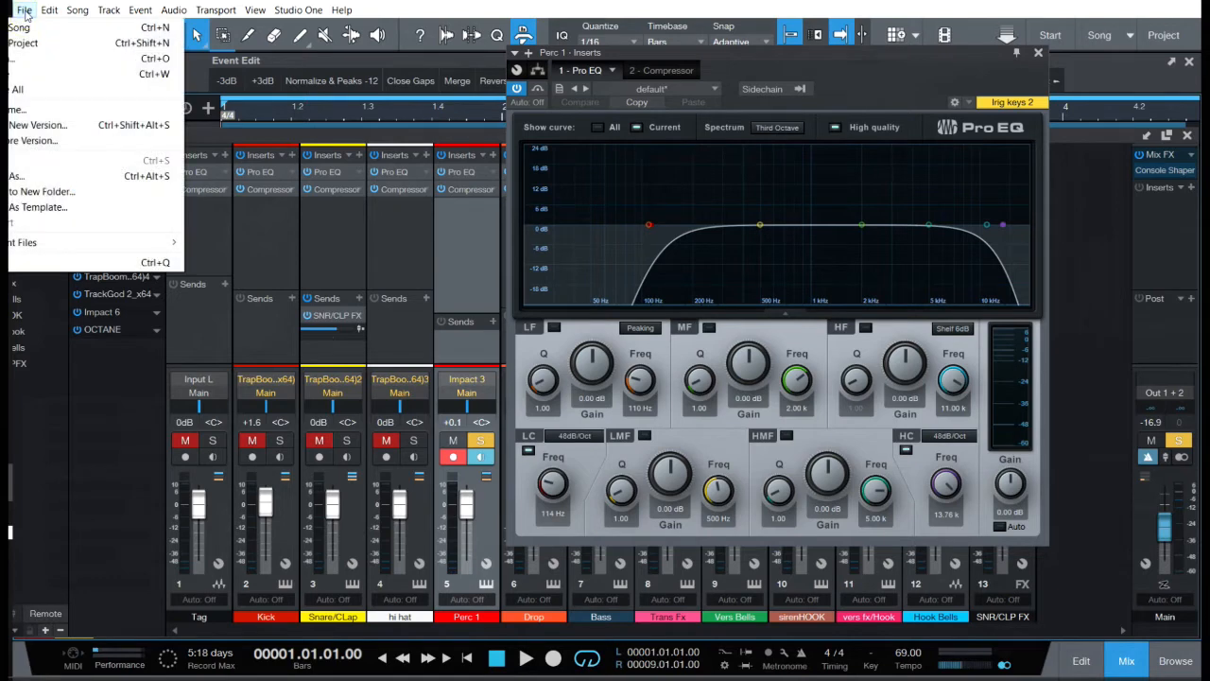
click(49, 10)
click(877, 67)
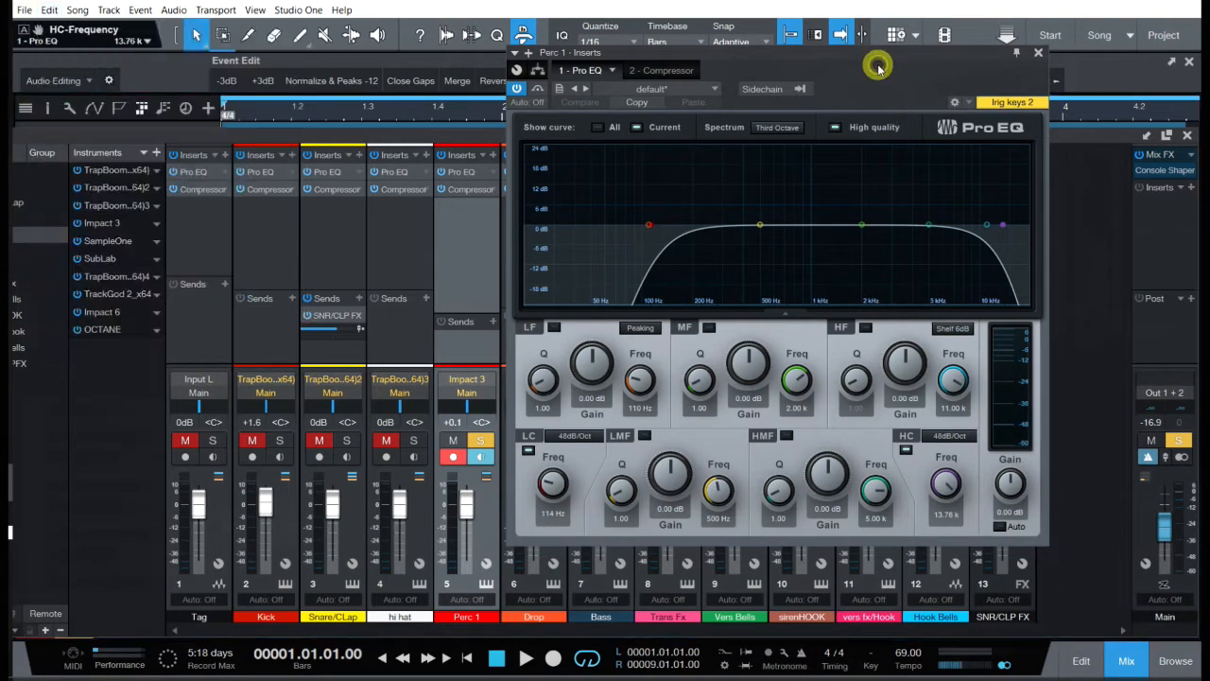
Solo the Drop channel and mute Perc 1, moving the EQ window clear of the channel strips.
drag(840, 60, 254, 30)
click(562, 521)
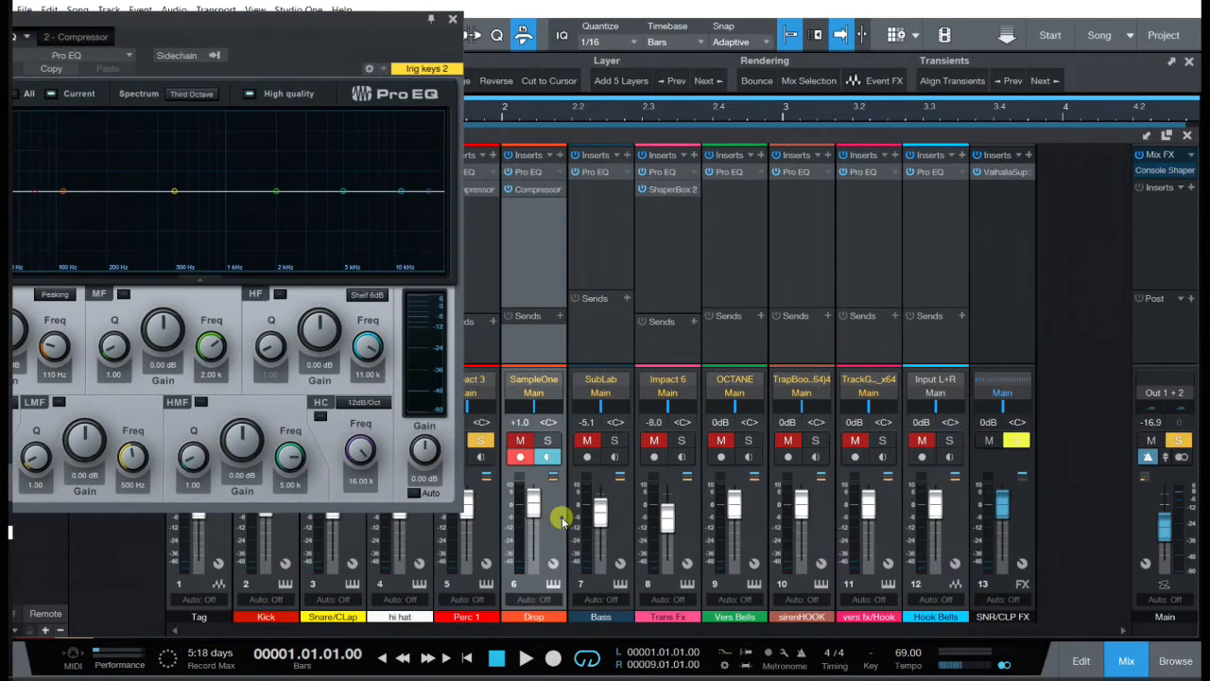
click(549, 442)
click(482, 501)
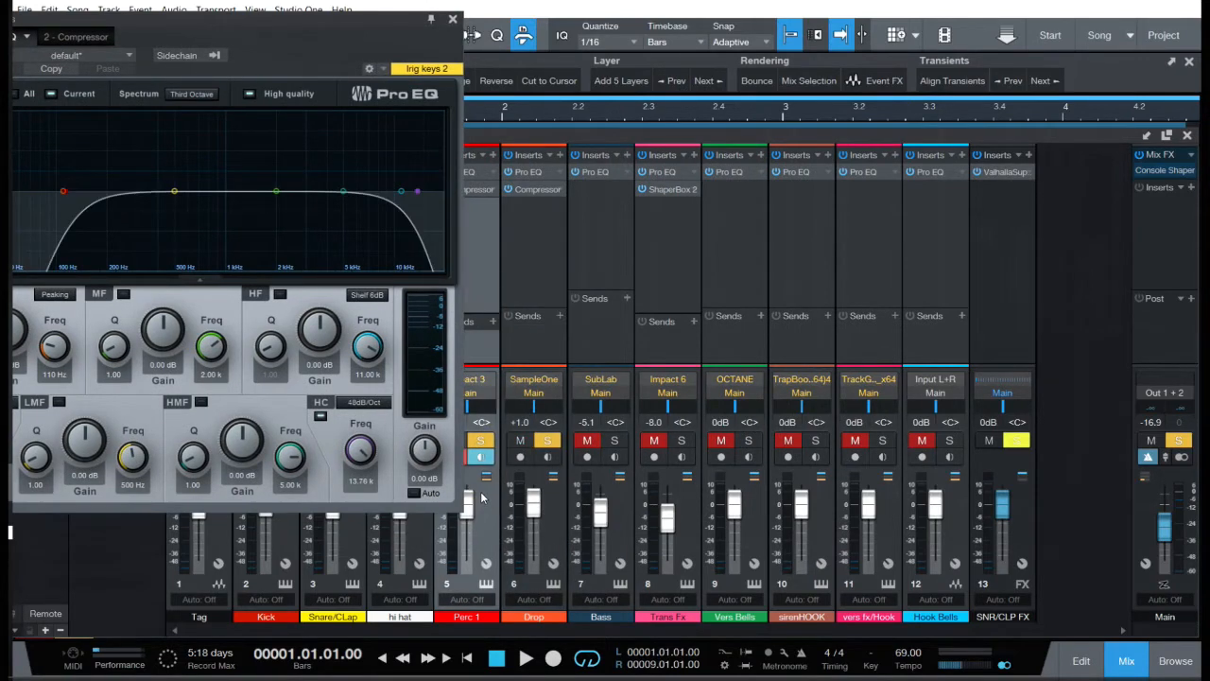
drag(389, 21, 363, 22)
click(452, 442)
Show the Drop channel's Pro EQ and play the channel to examine its spectrum.
key(space)
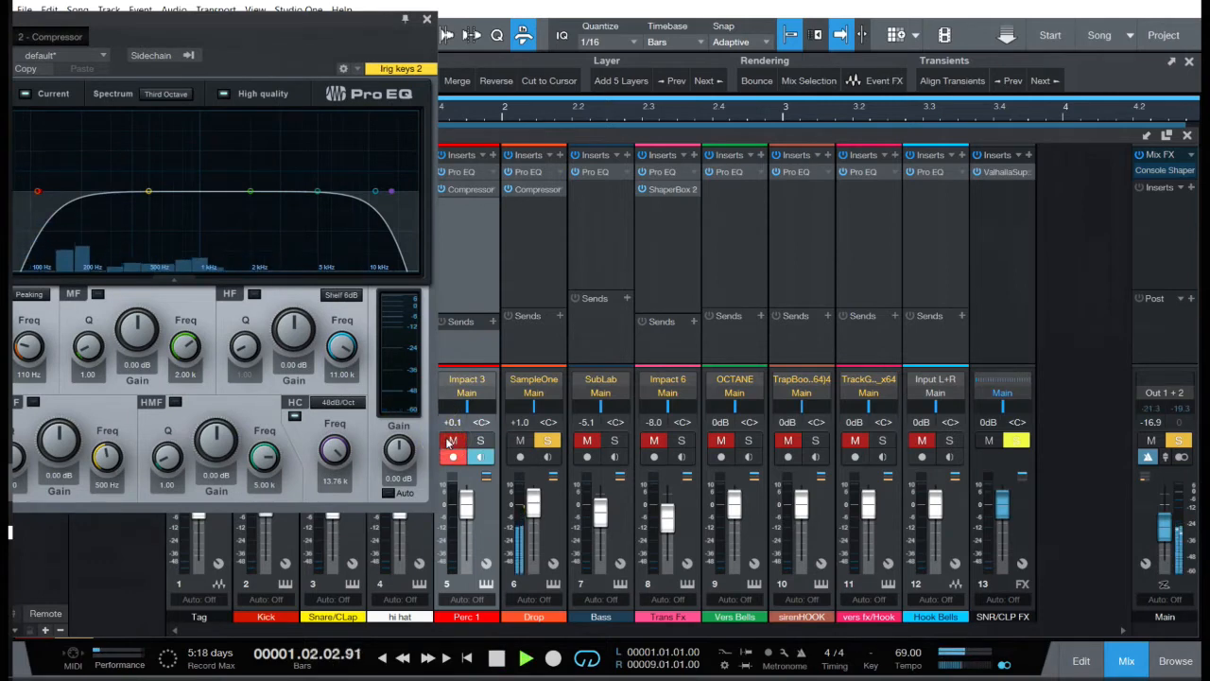
click(554, 524)
key(space)
key(space)
drag(245, 28, 538, 31)
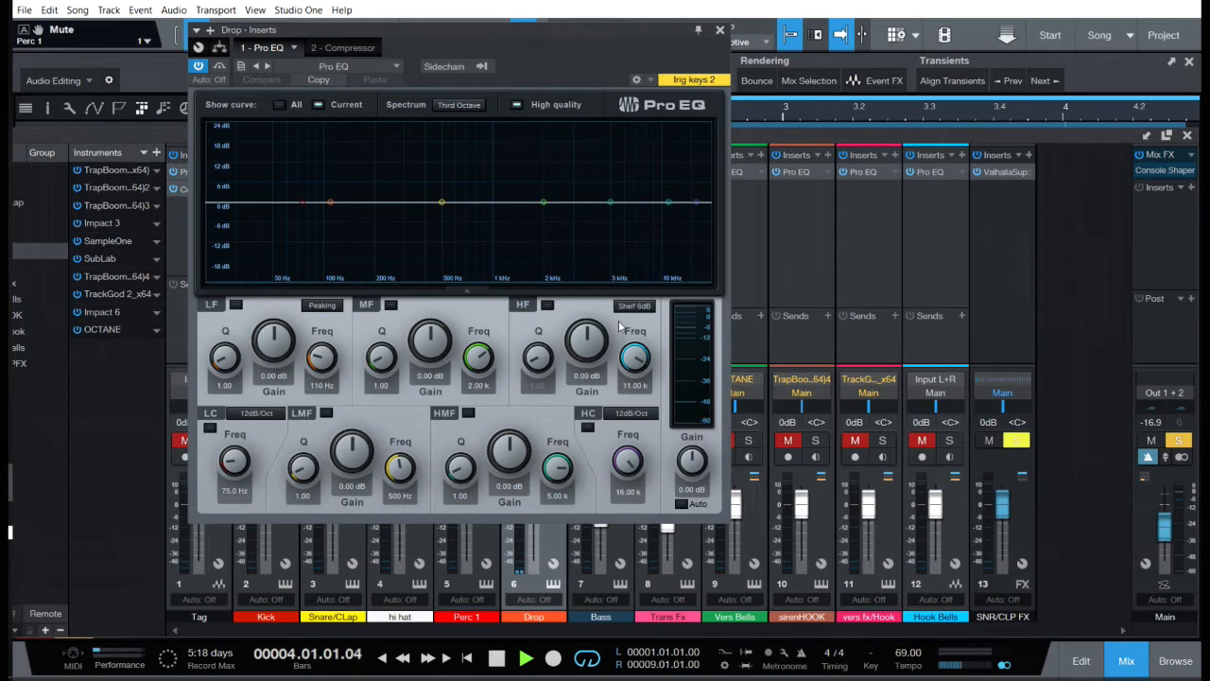
Enable the Drop high-cut filter with a 48dB/Oct slope and lower its frequency to about 9.26 kHz during playback.
click(588, 427)
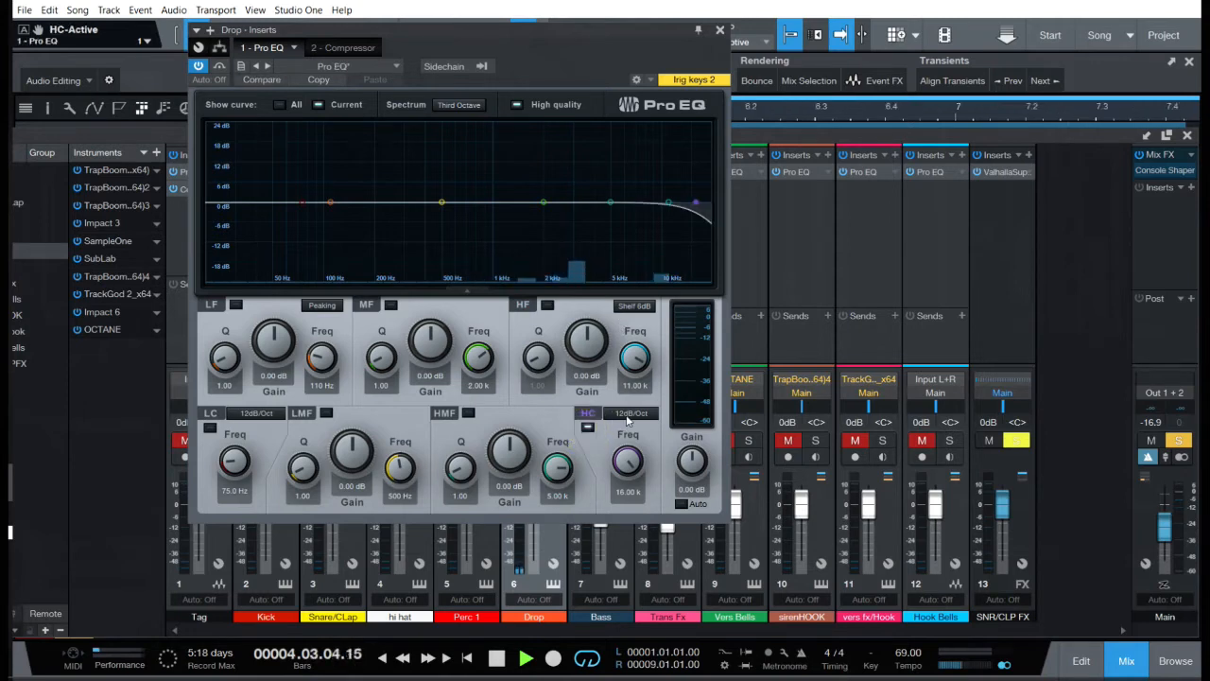
click(627, 416)
click(643, 501)
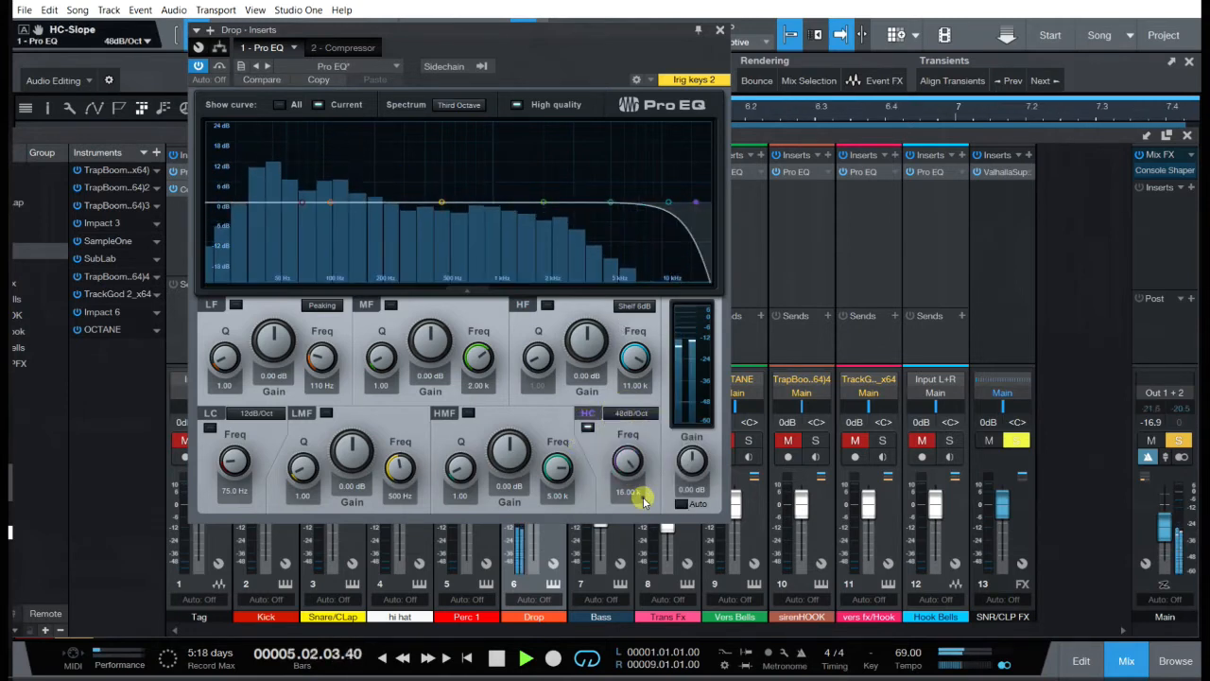
key(space)
key(space)
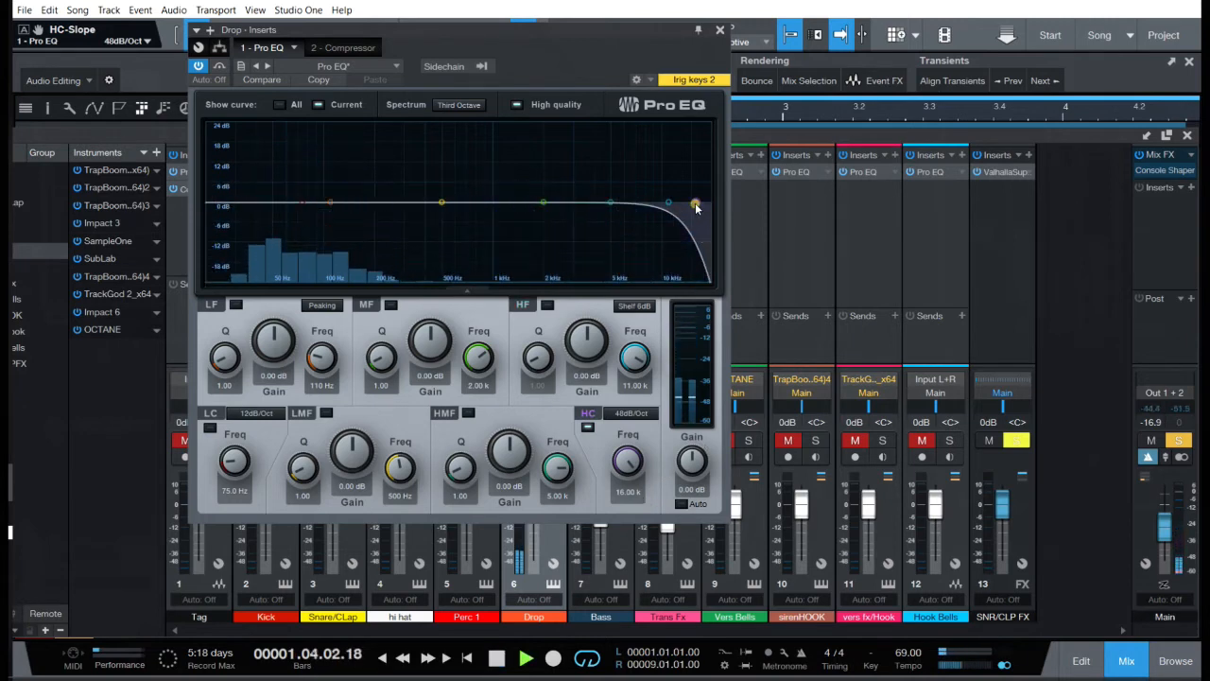
drag(695, 205, 658, 245)
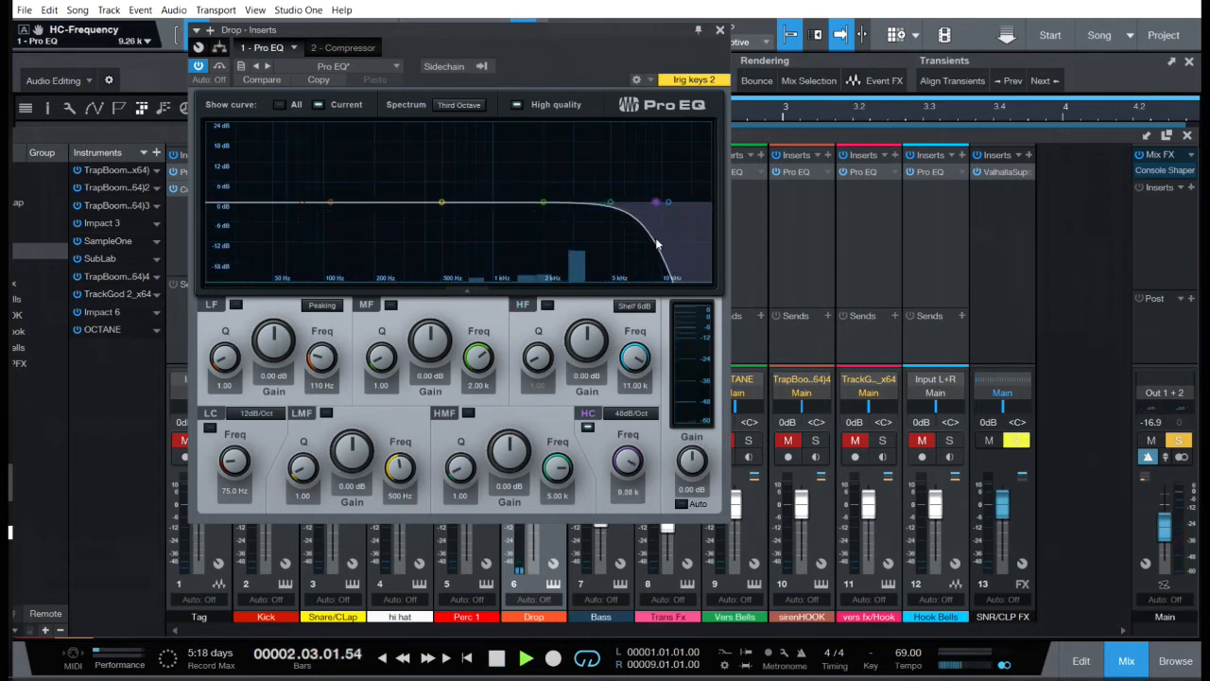
key(space)
Compare the Drop's high-cut at 20 kHz and about 9.26 kHz by playing the channel, and turn the filter off.
key(space)
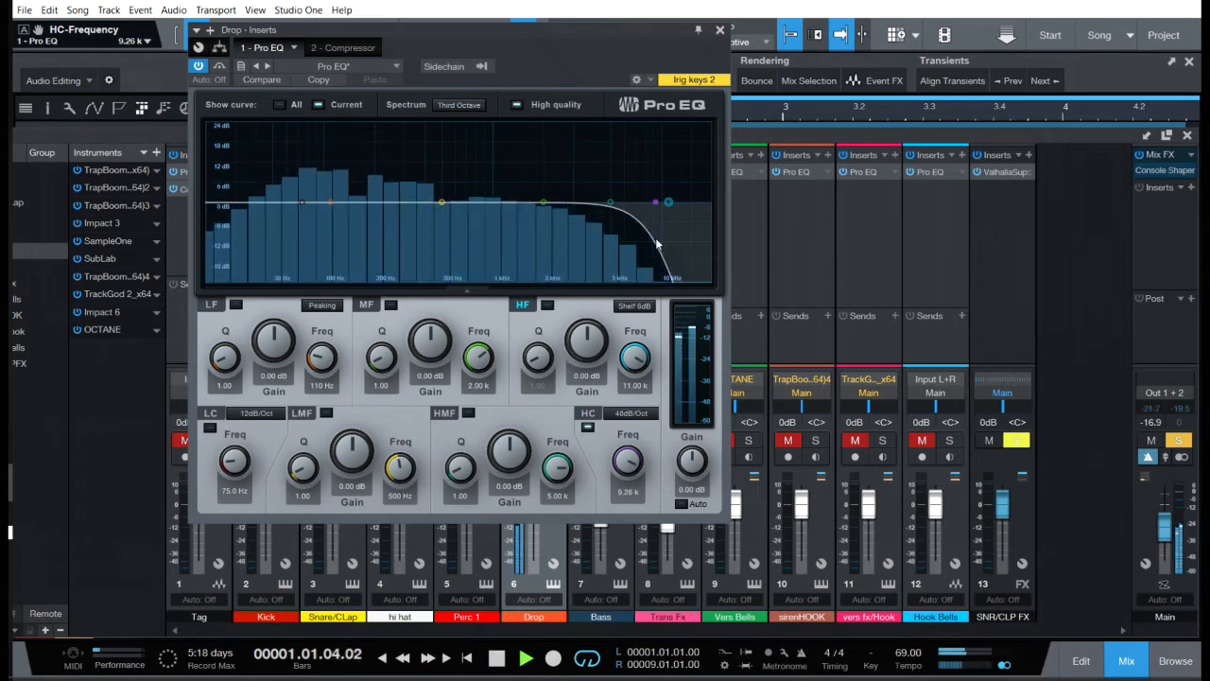
drag(659, 205, 726, 205)
key(space)
key(space)
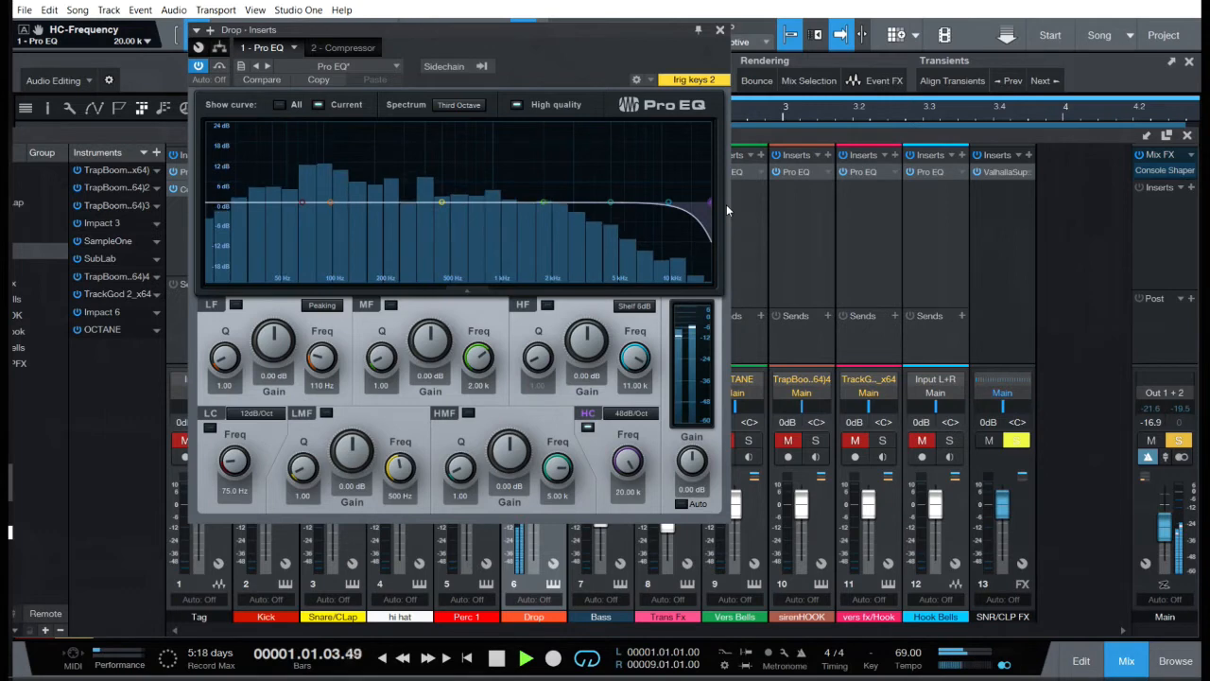
key(space)
drag(711, 206, 668, 203)
key(space)
key(space)
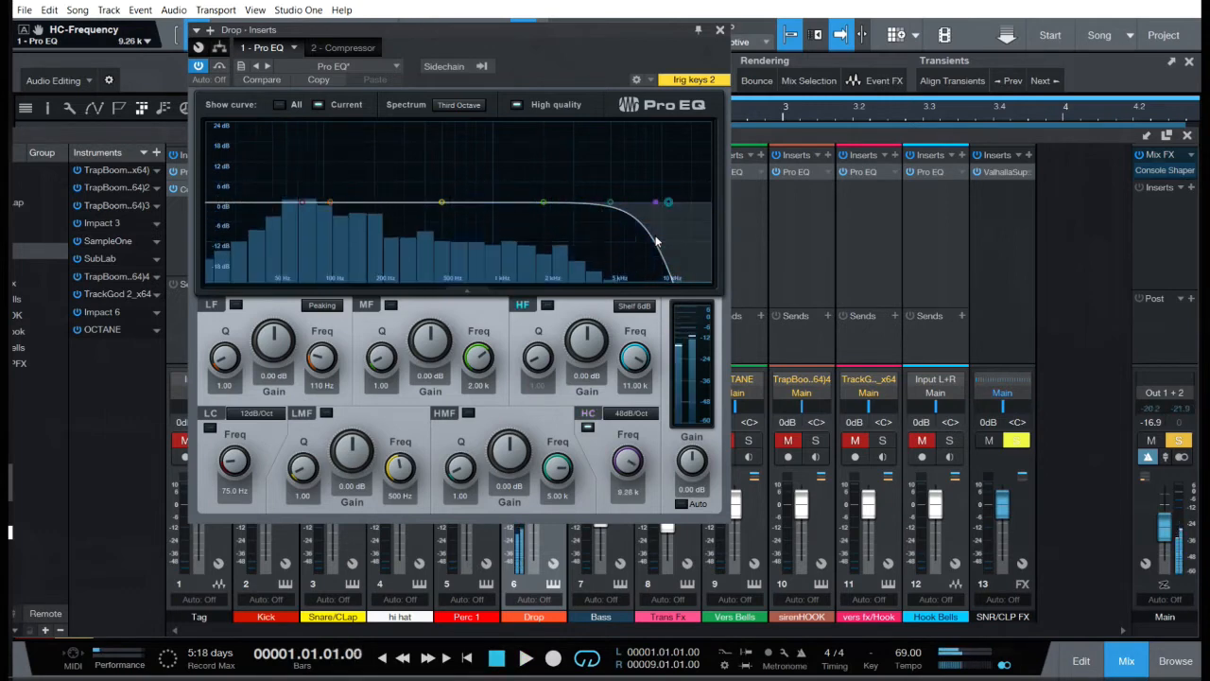
drag(668, 203, 716, 216)
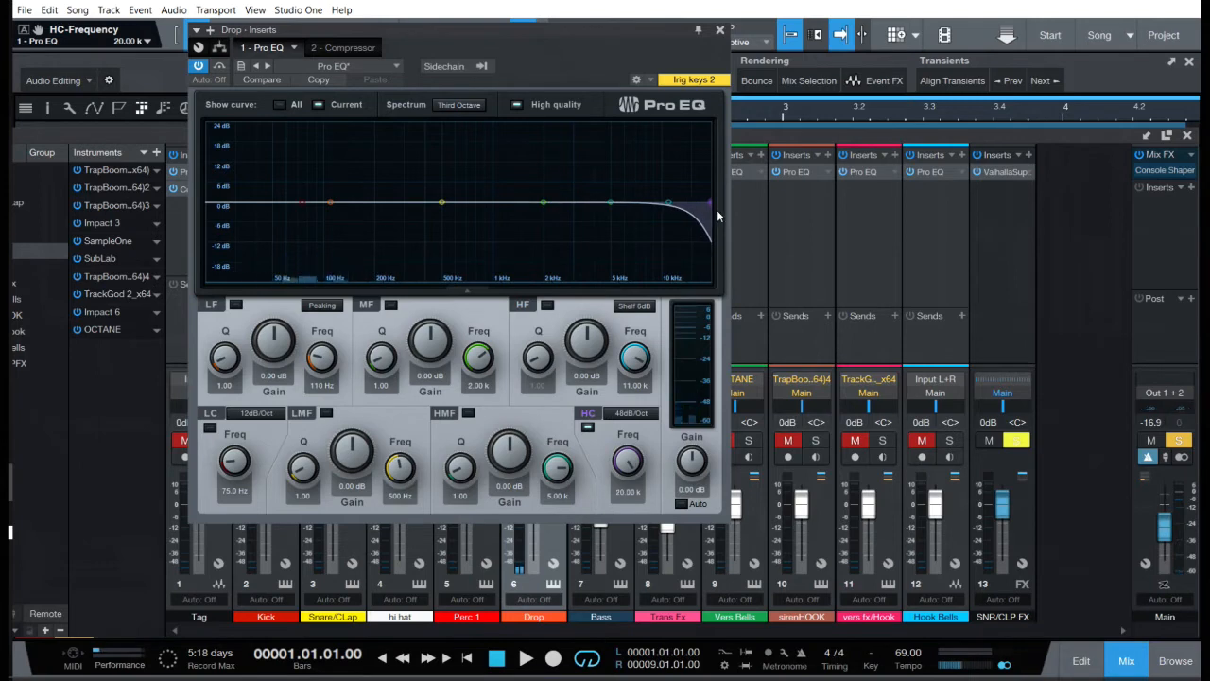
click(588, 428)
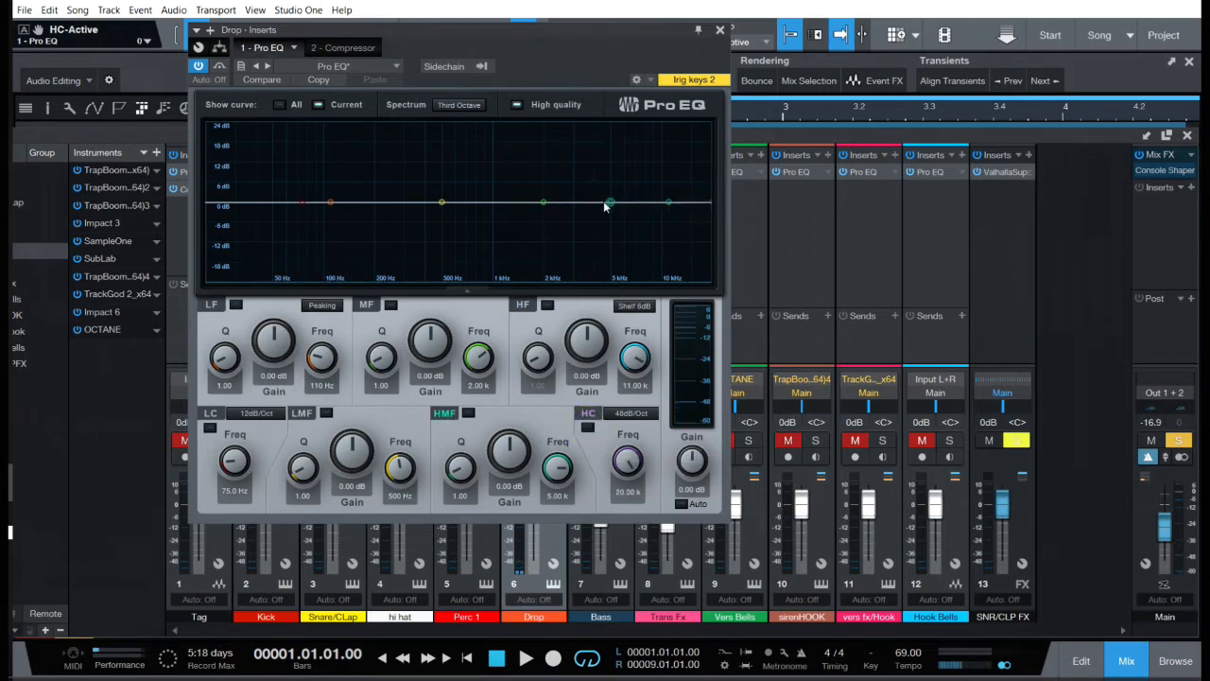
Solo the Bass channel with its Pro EQ shown, mute the Drop, and play the bass to view its spectrum.
click(588, 34)
click(615, 546)
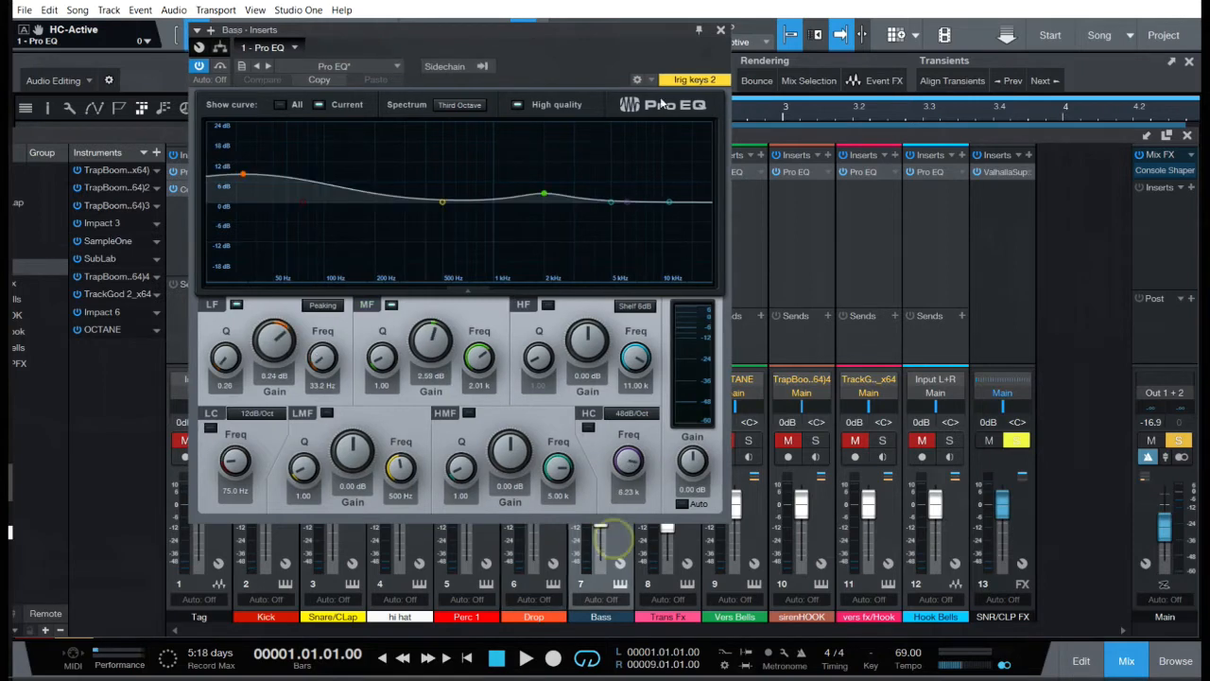
drag(326, 31, 848, 91)
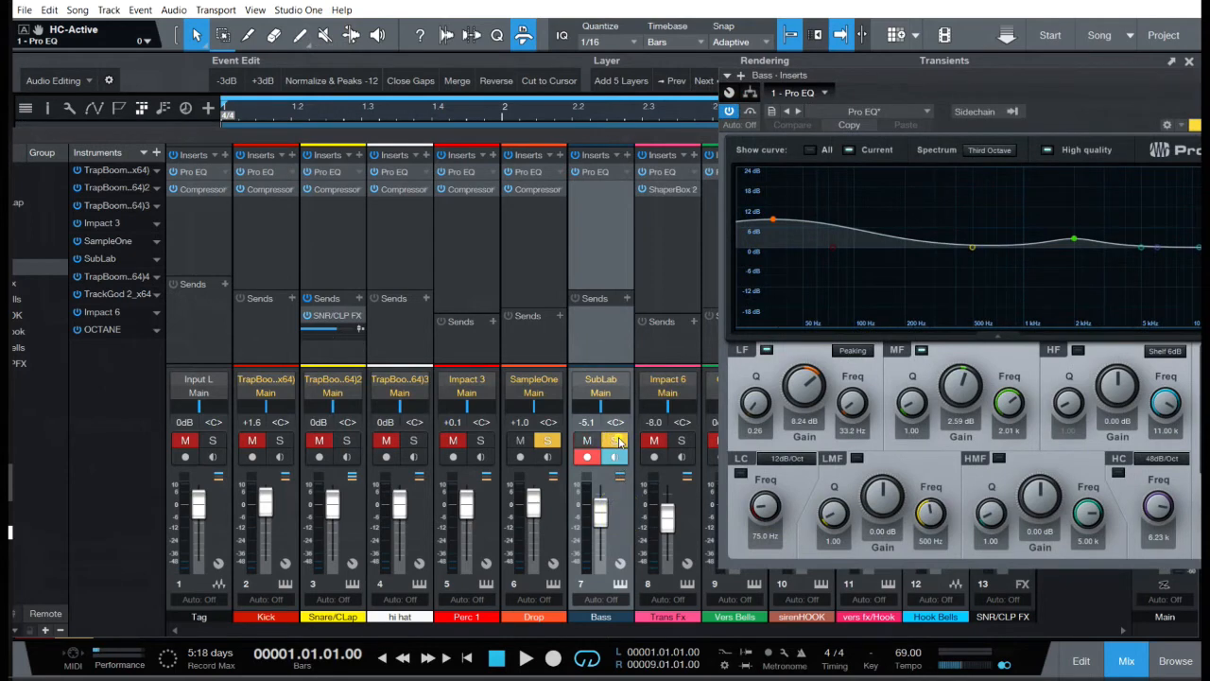
click(519, 440)
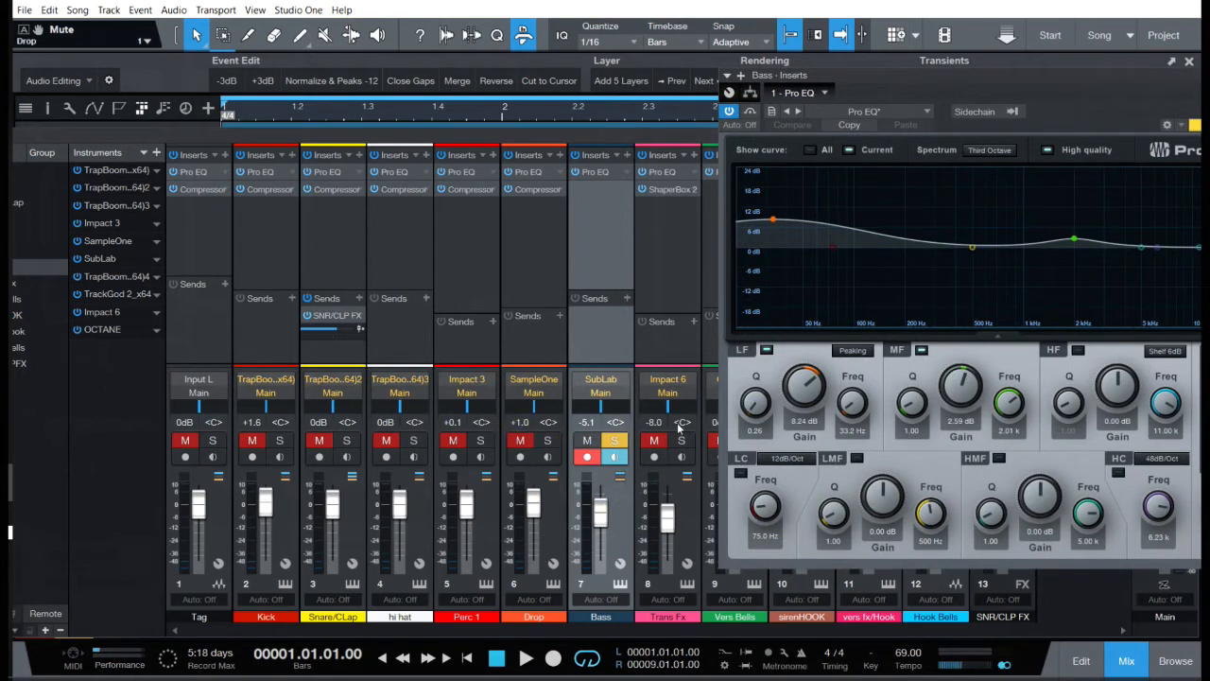
drag(940, 79, 565, 82)
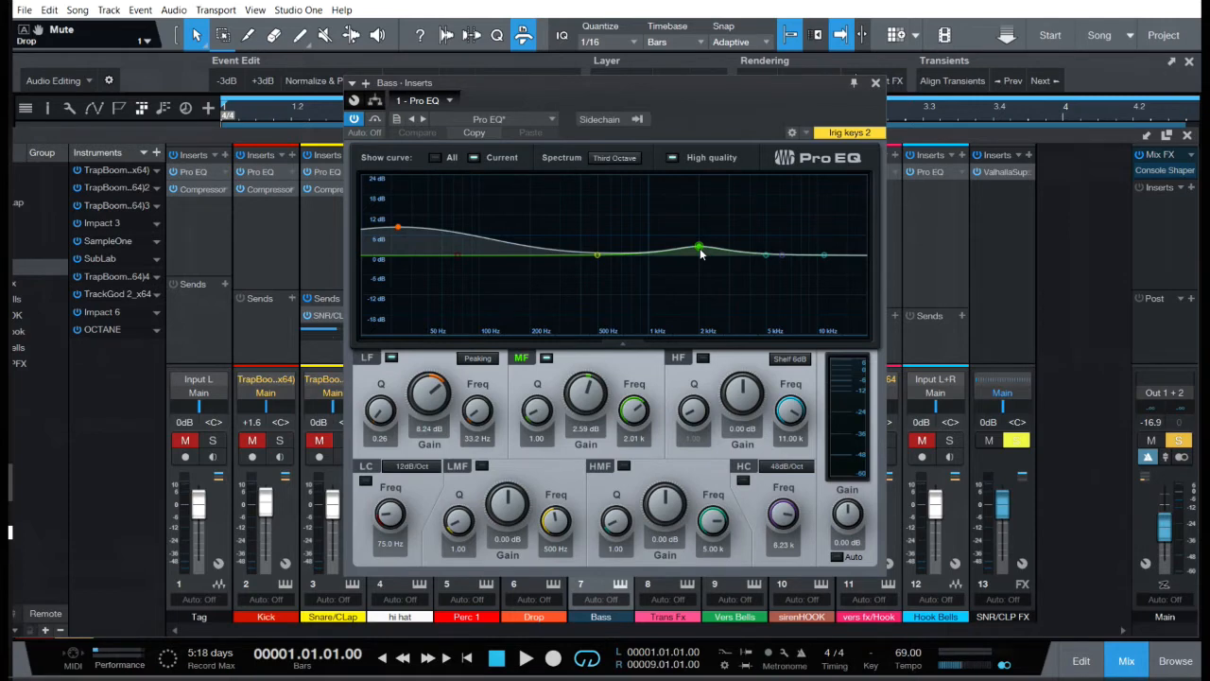
key(space)
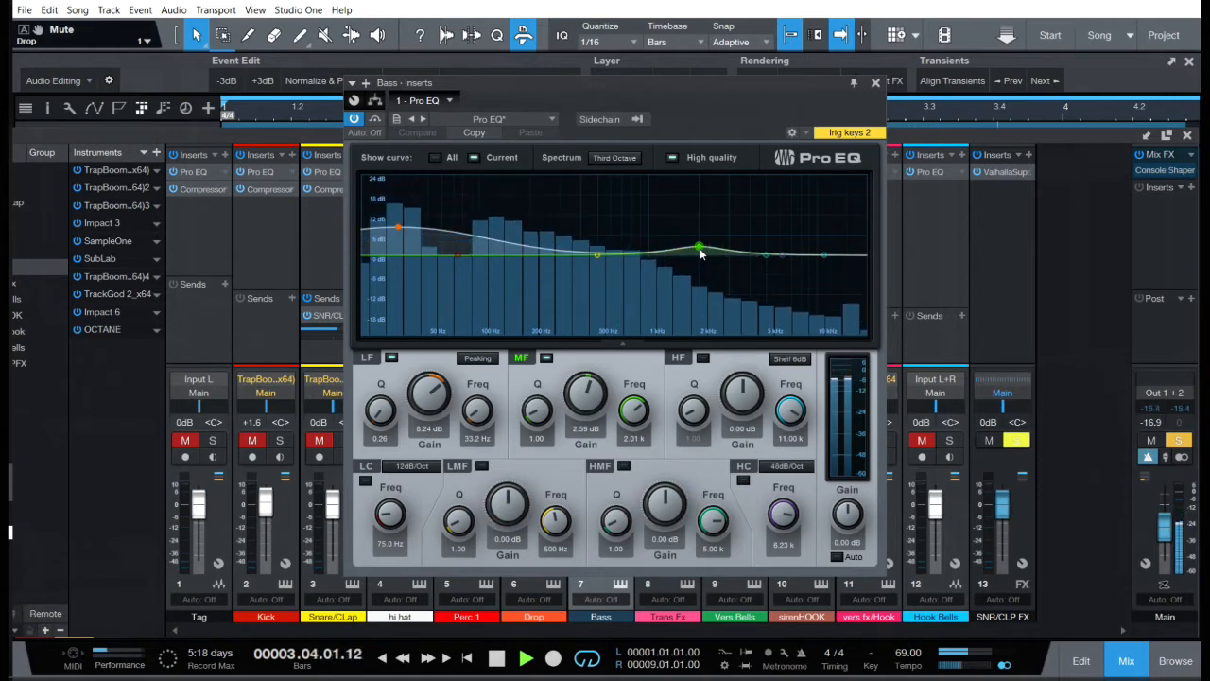
key(space)
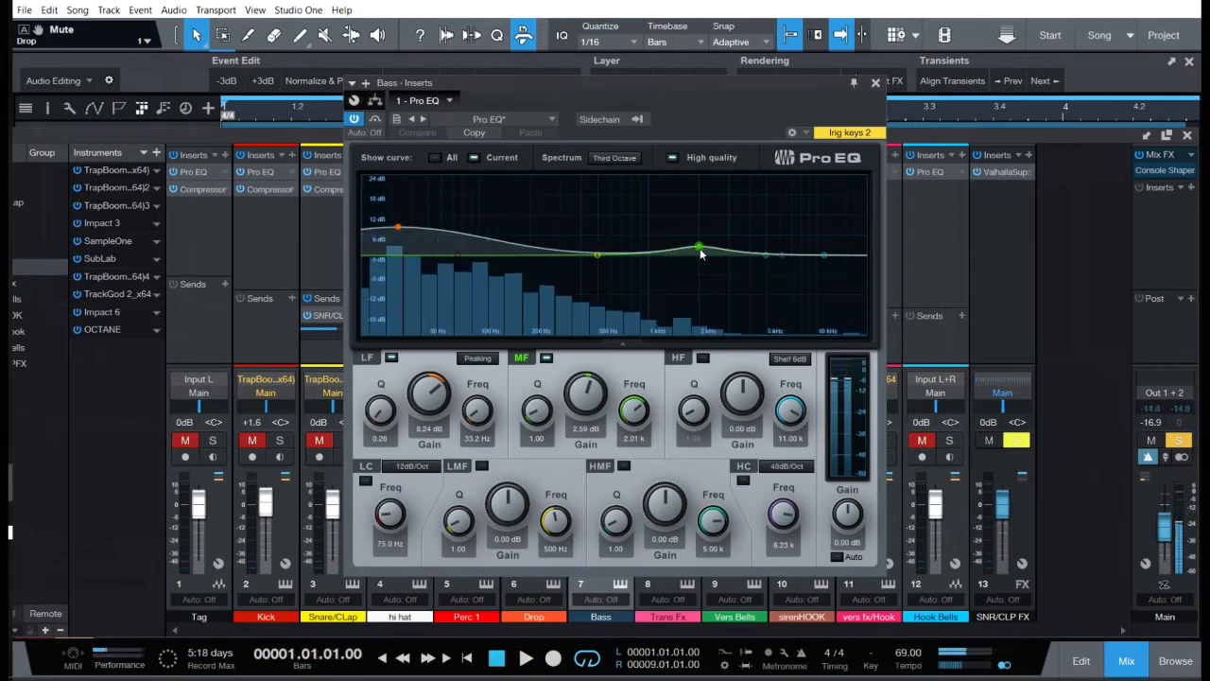
Enable the Bass high-cut filter, raise its frequency to 20 kHz, and settle it at about 15.03 kHz during playback.
click(744, 481)
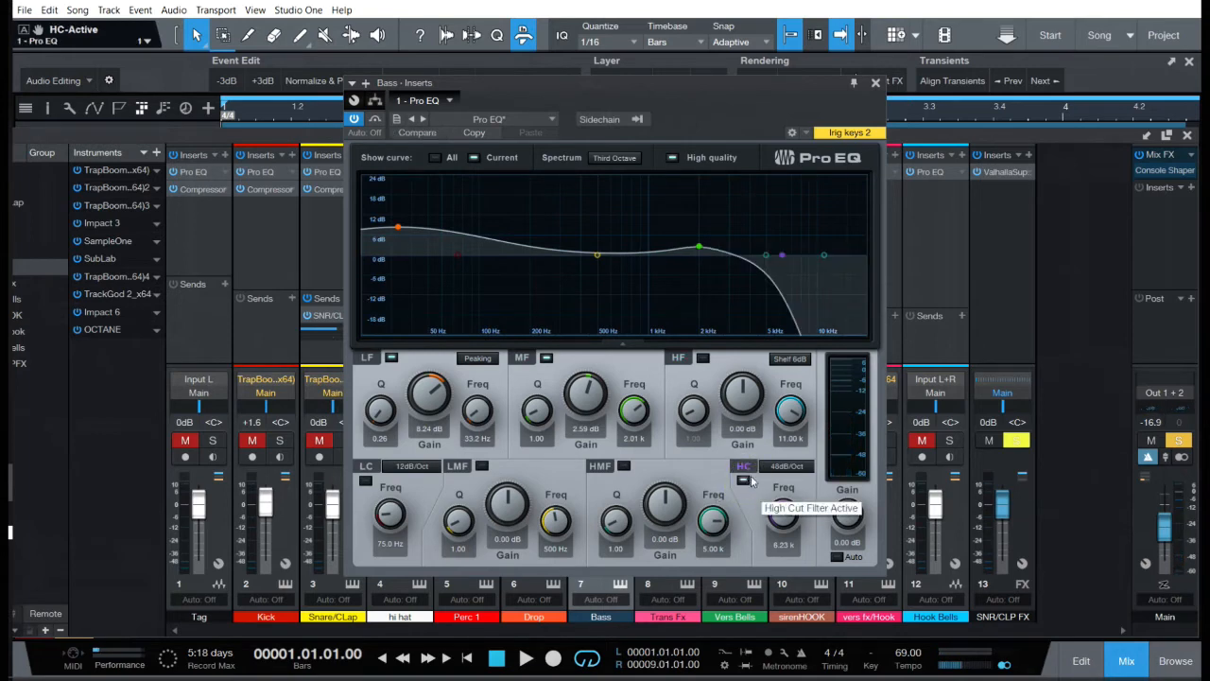
click(744, 480)
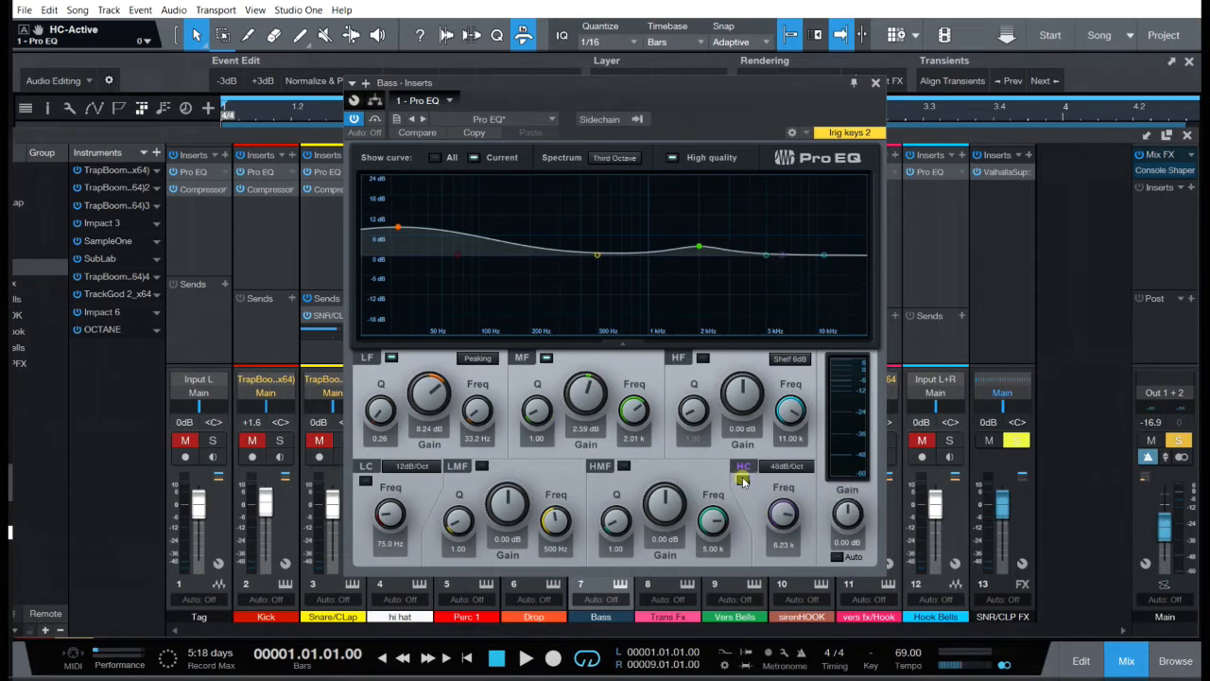
click(744, 481)
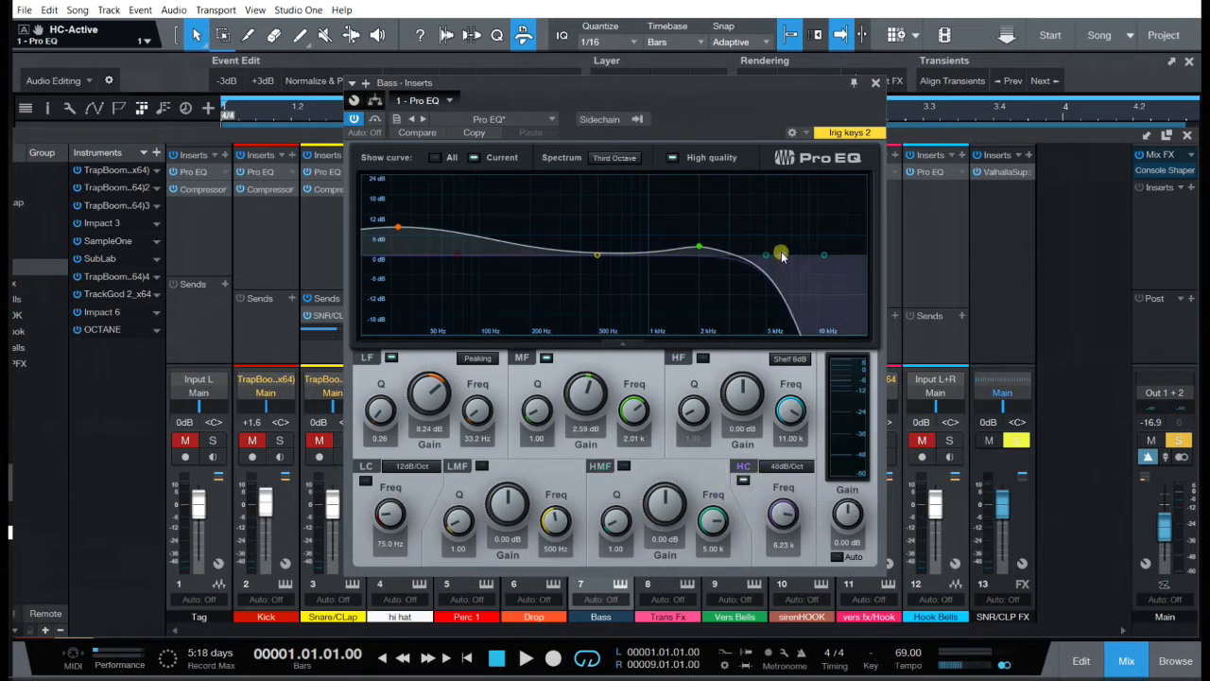
drag(781, 251, 871, 244)
key(space)
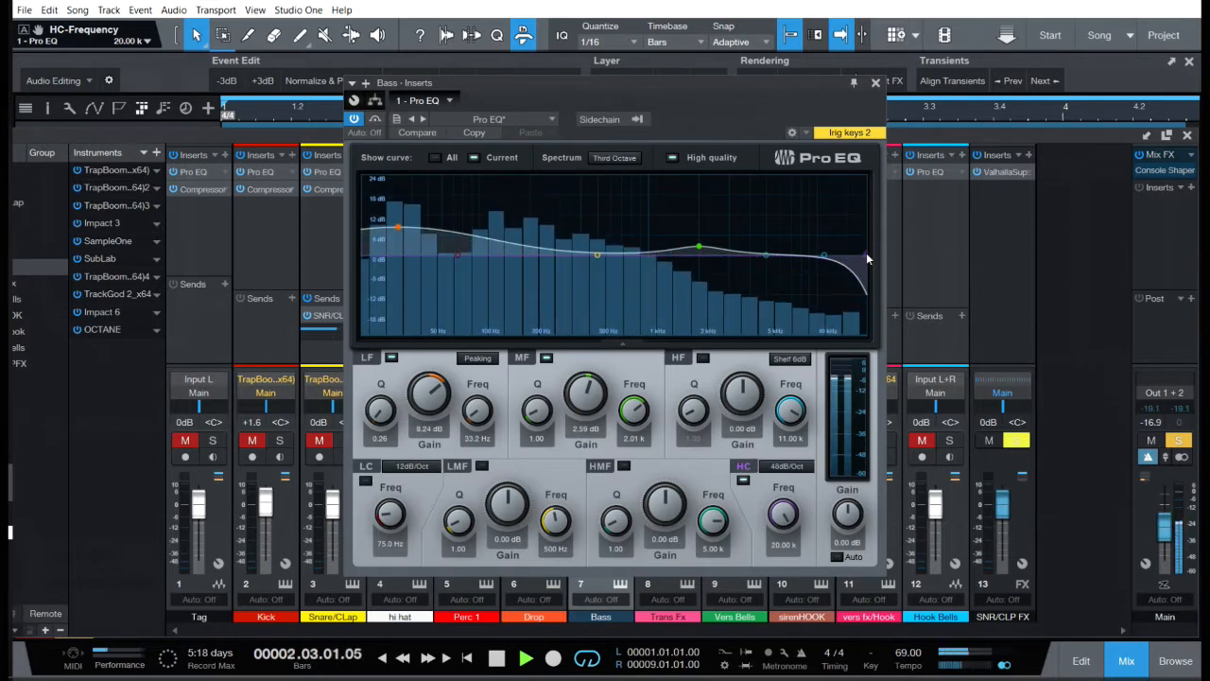
drag(863, 254, 849, 328)
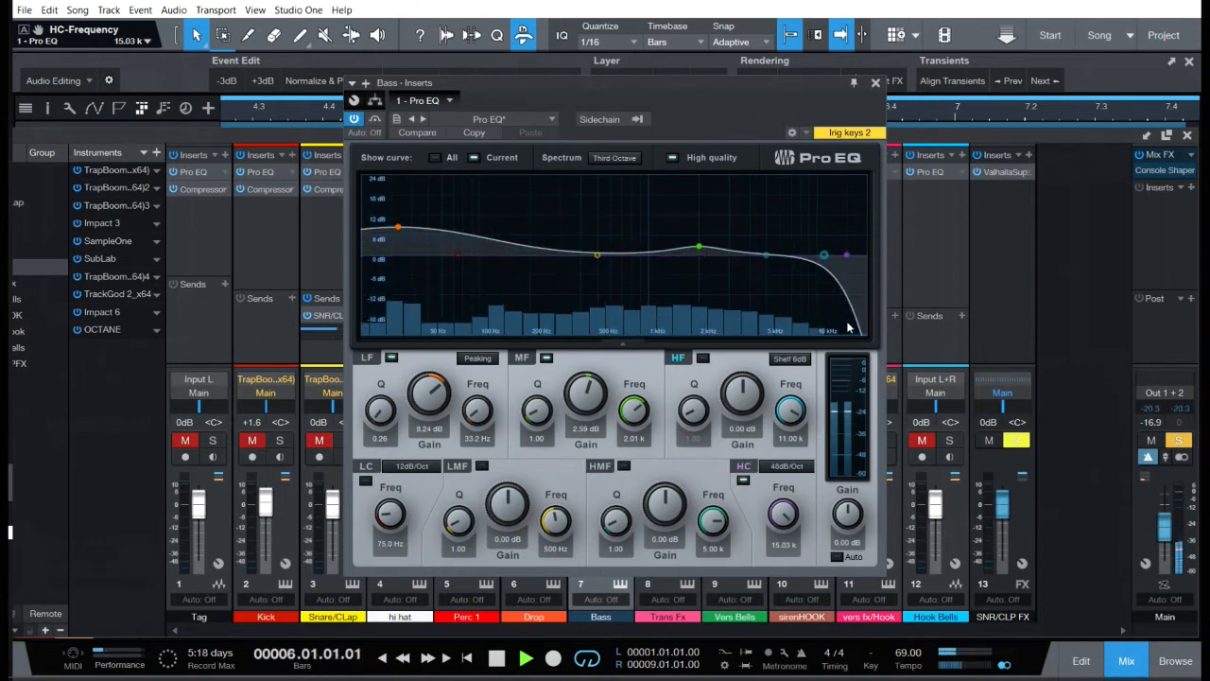
key(space)
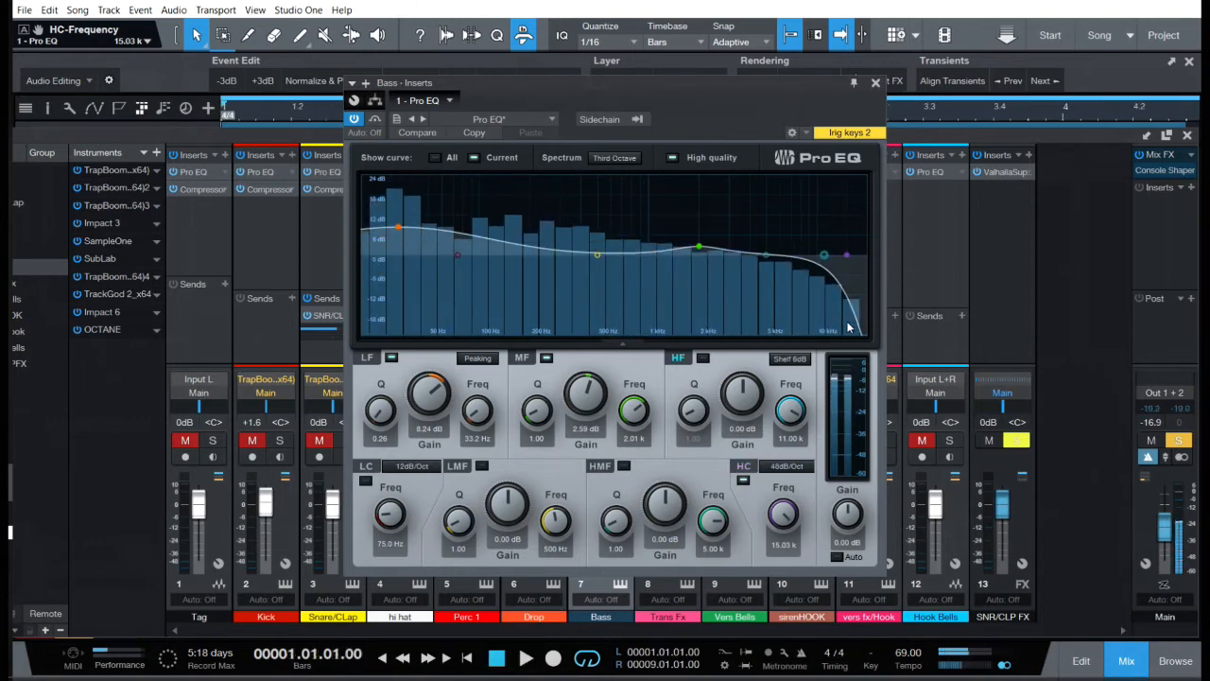
Turn off the Bass channel's solo and hide the mixer to show the arrangement.
drag(697, 80, 725, 78)
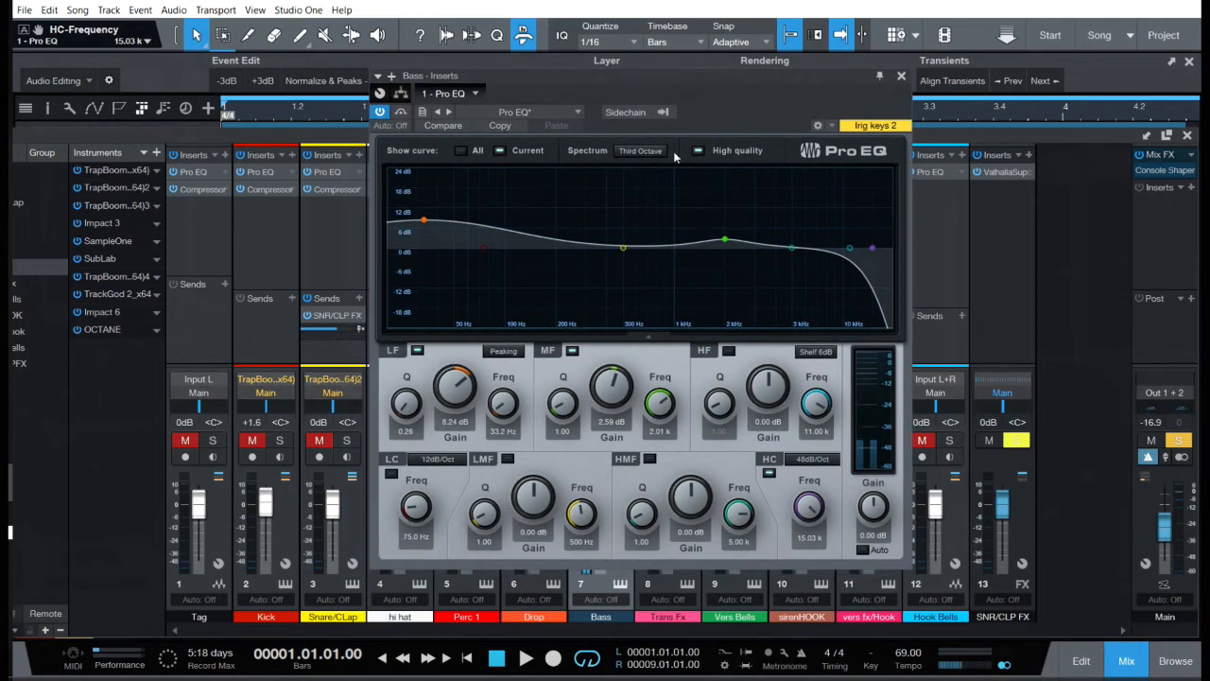
drag(627, 89, 915, 98)
click(613, 445)
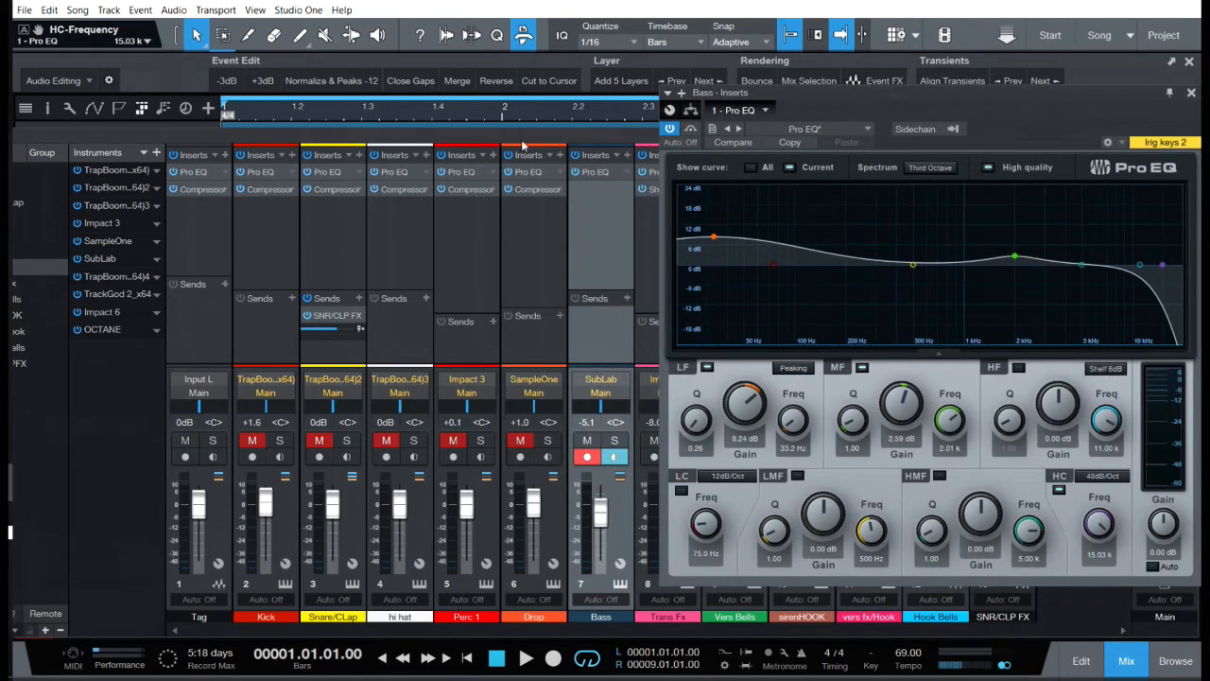
click(1130, 662)
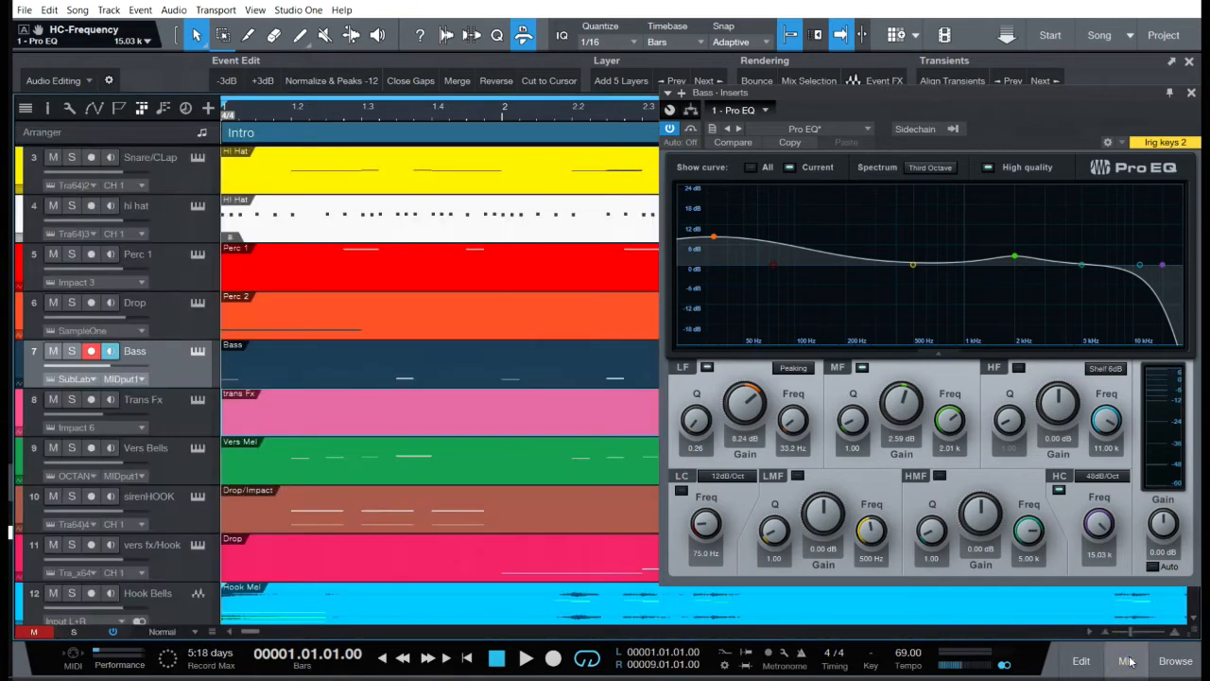
Clear all track mutes, play the full beat, and settle the Bass track's volume at -8.3 dB.
click(39, 634)
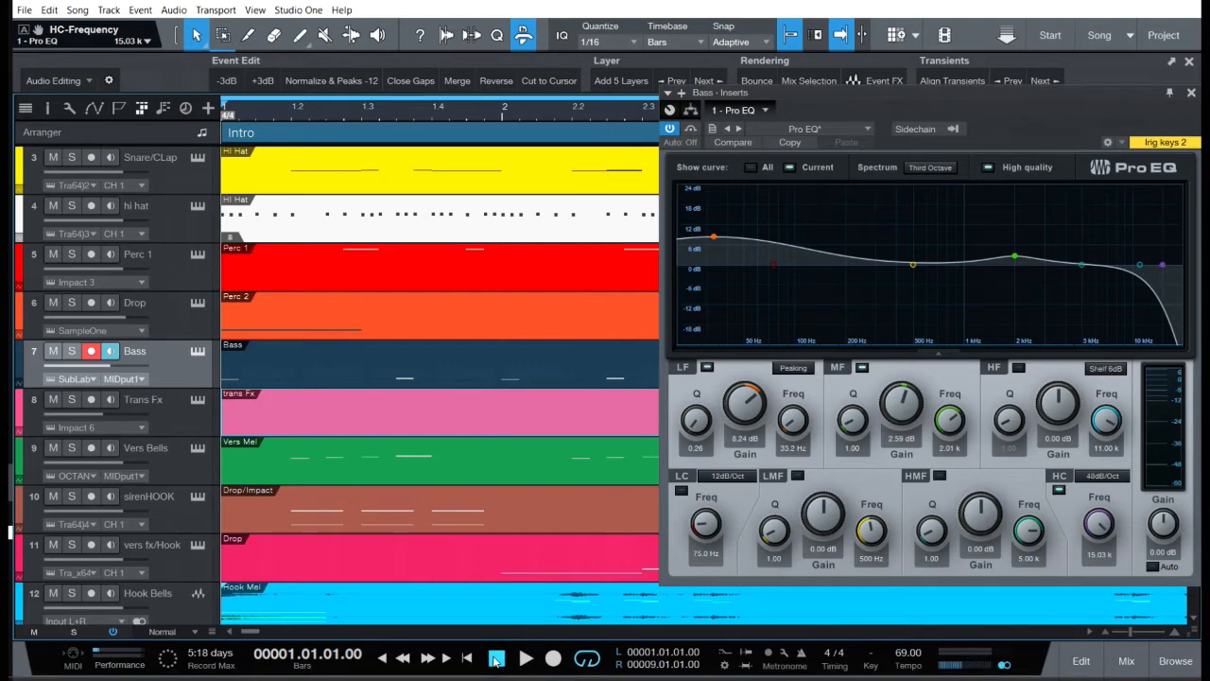
key(space)
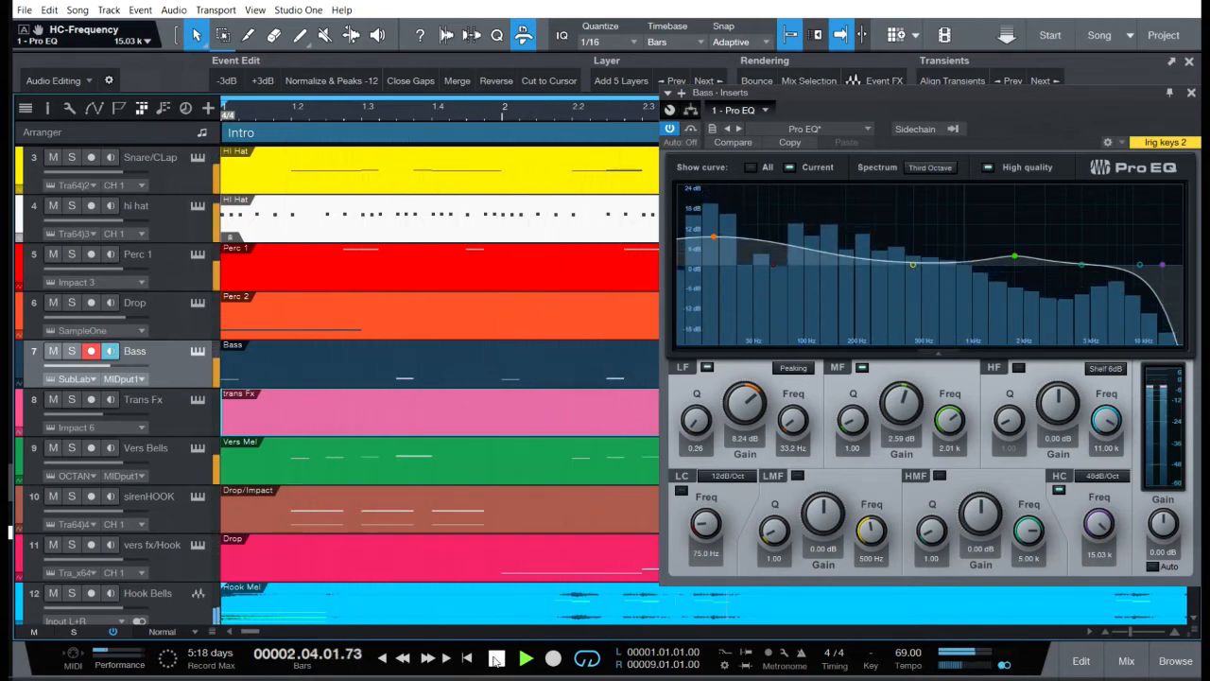
mouse_move(108, 368)
drag(108, 369, 119, 375)
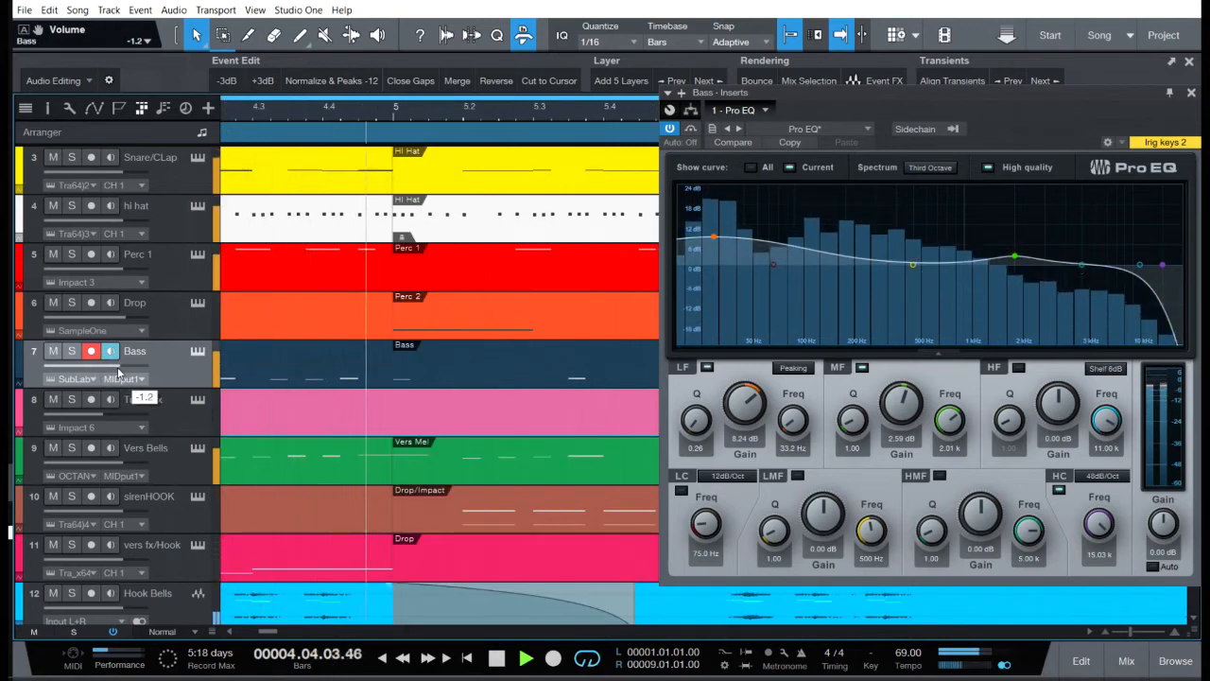
key(space)
drag(118, 374, 102, 377)
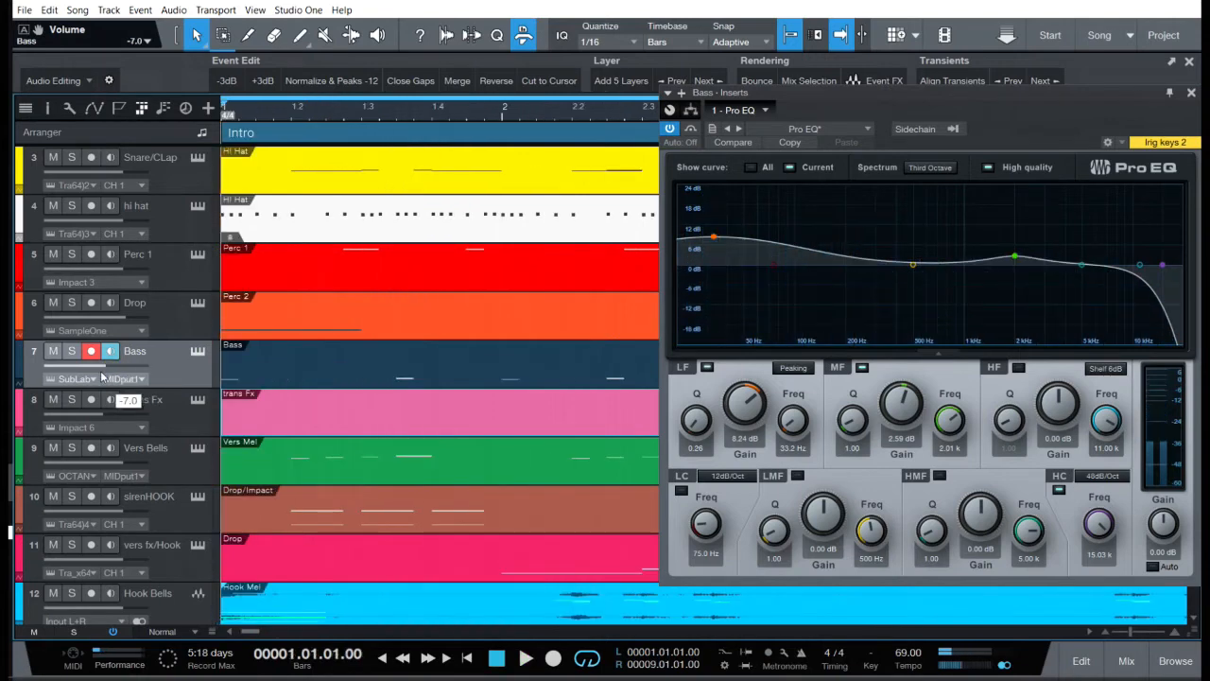
Move the Bass Pro EQ window up out of the way and show the mixer channels.
drag(882, 90, 692, 84)
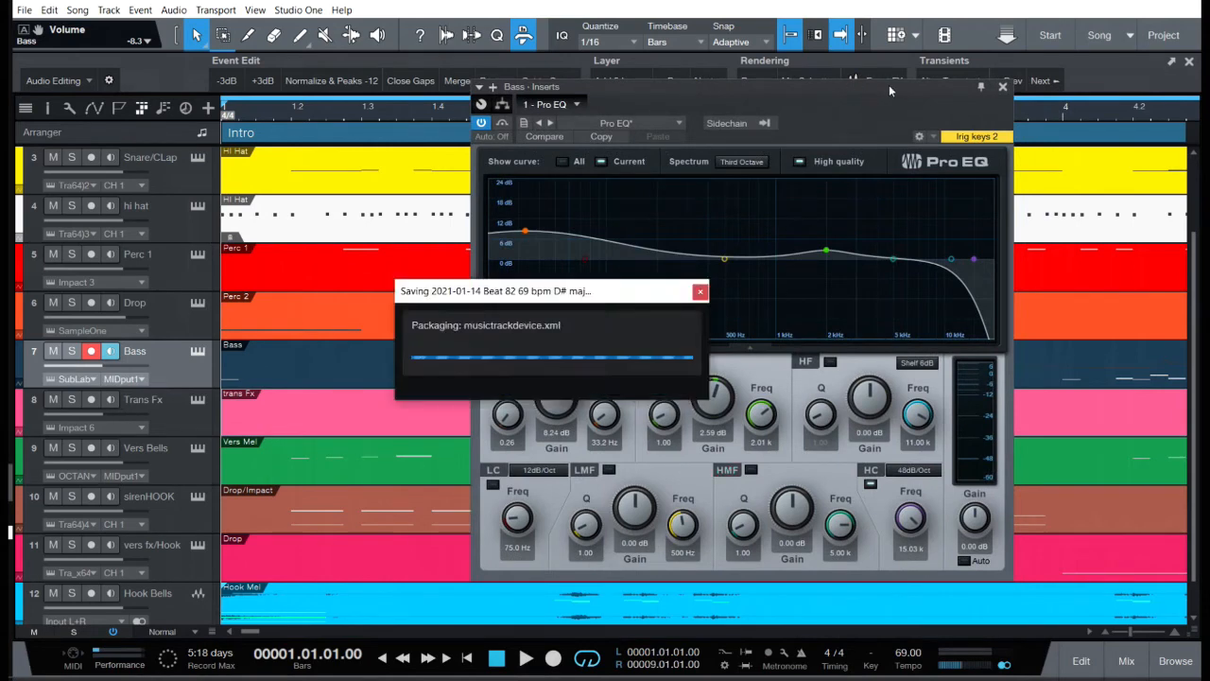
click(1127, 659)
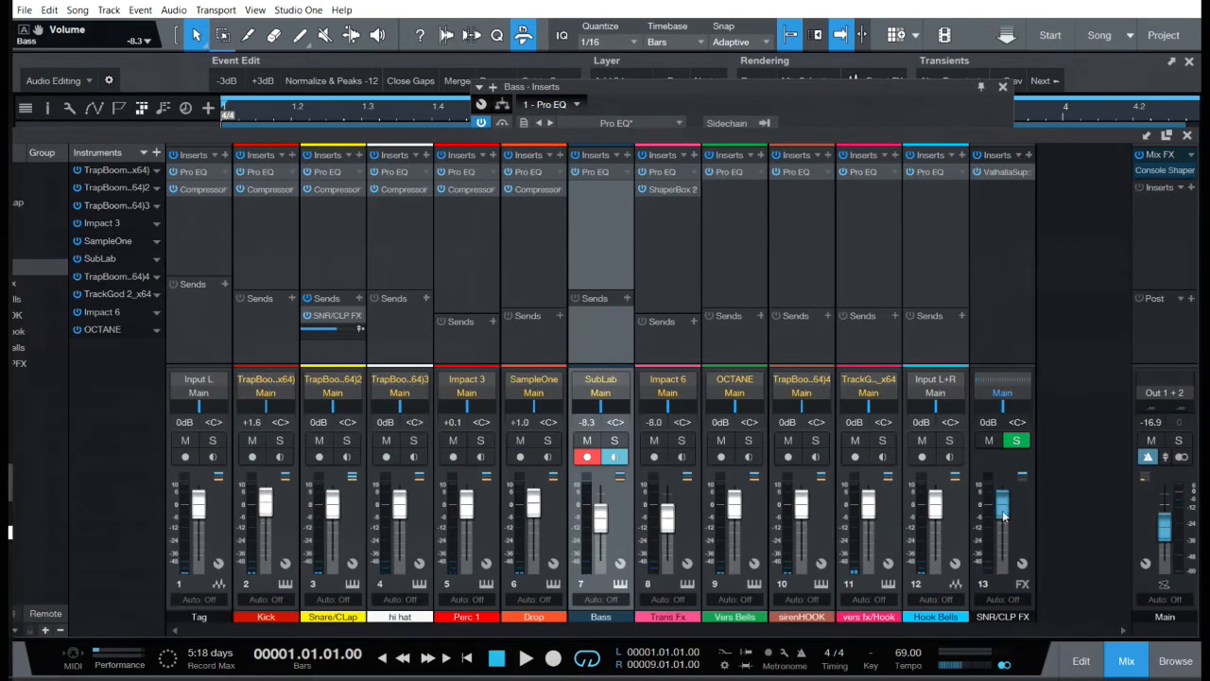
click(1126, 660)
drag(853, 101, 673, 14)
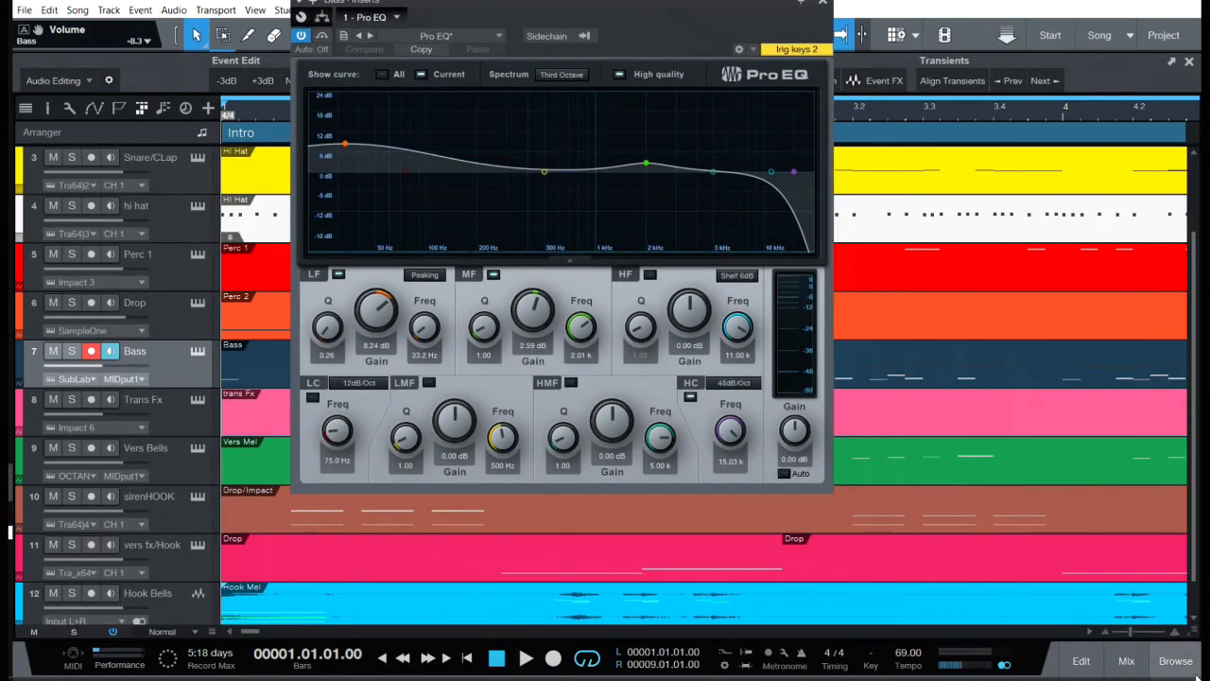
click(1126, 660)
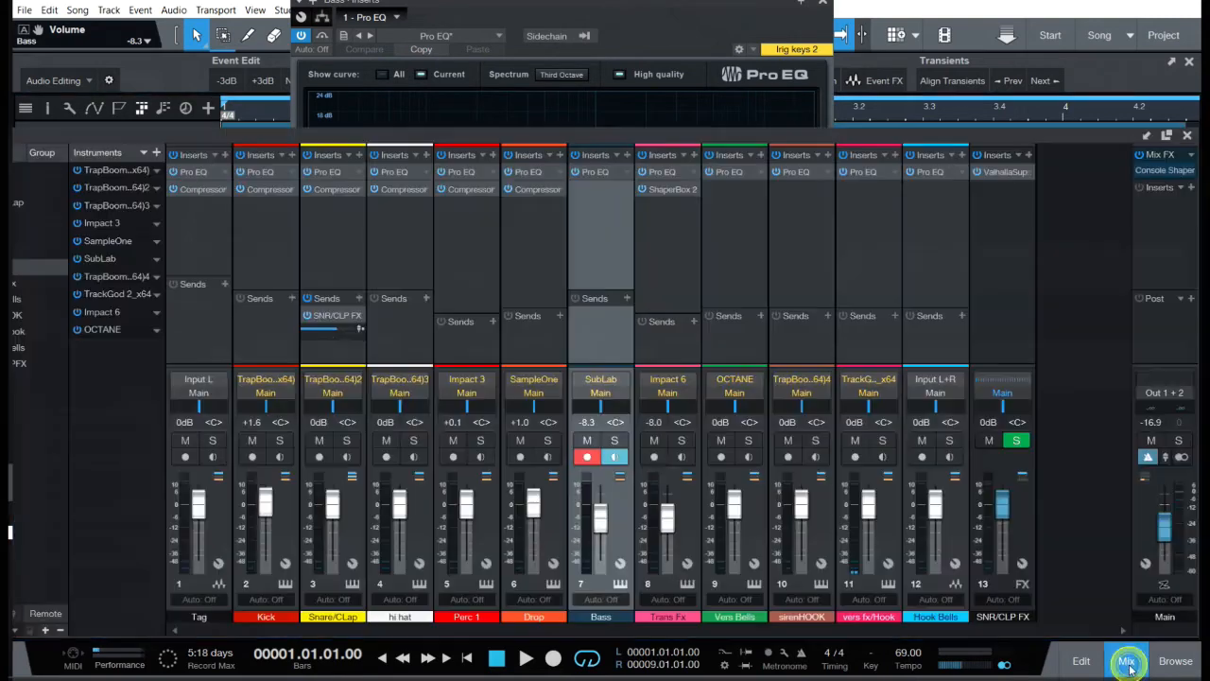
Solo the Trans Fx channel and place its Pro EQ window so that channel's strip stays visible.
click(687, 543)
click(681, 440)
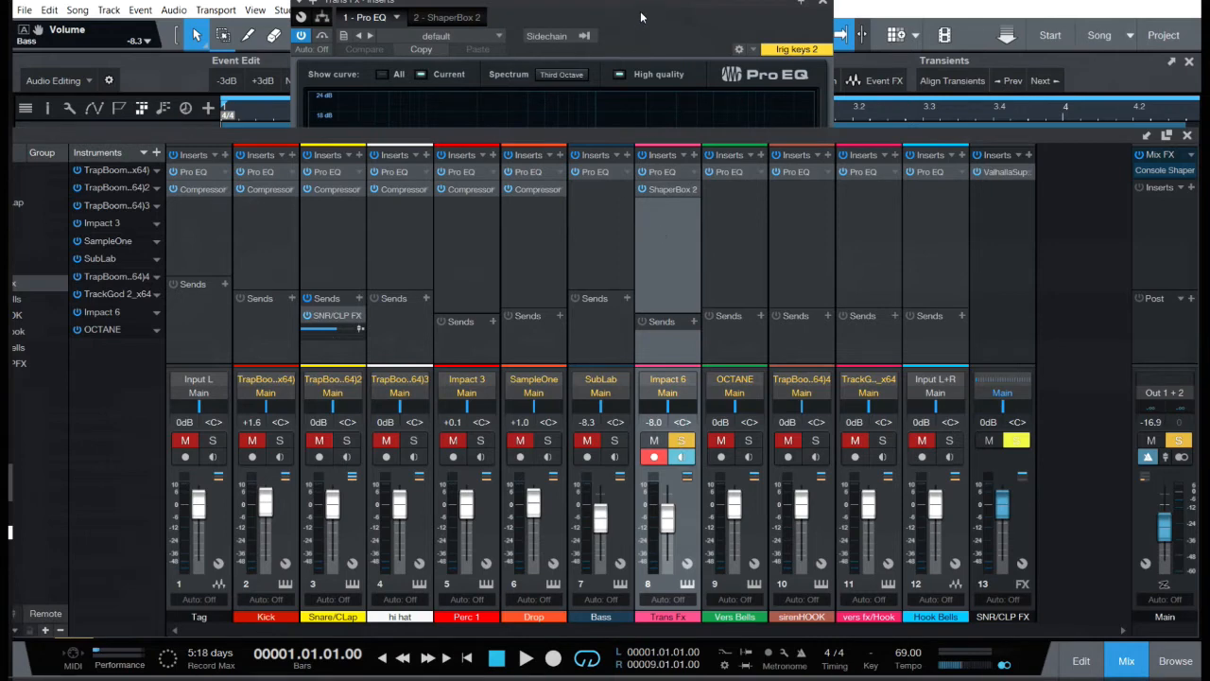
drag(644, 5, 500, 156)
drag(599, 152, 531, 106)
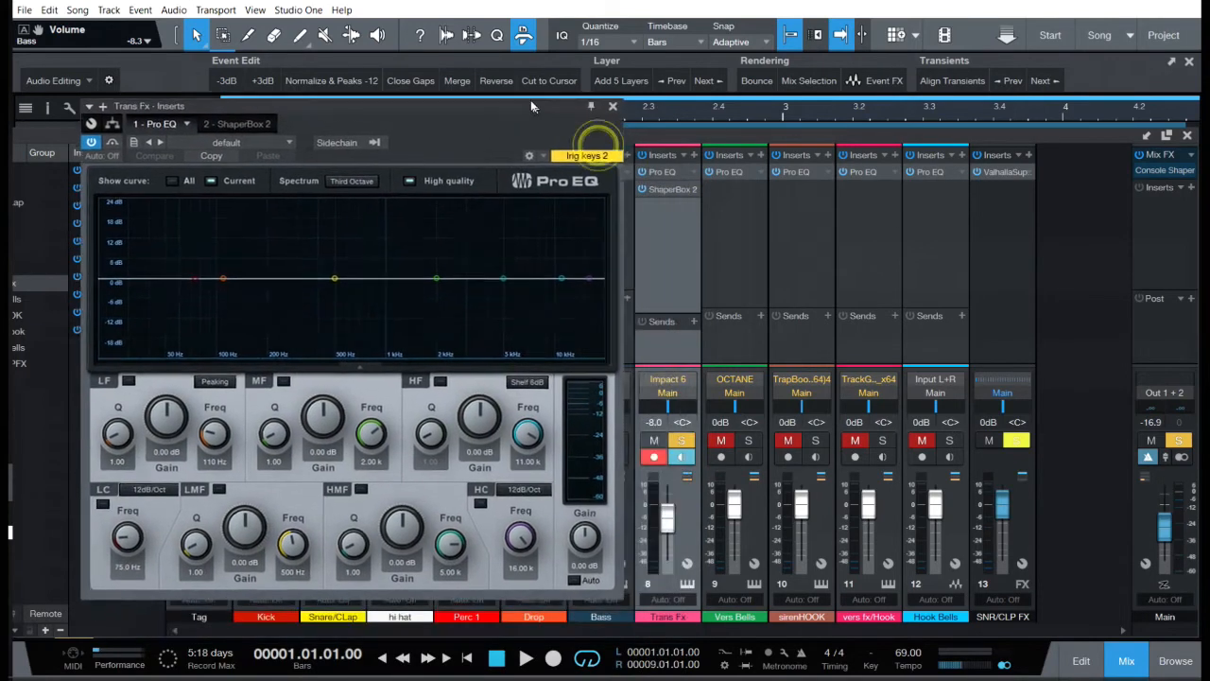